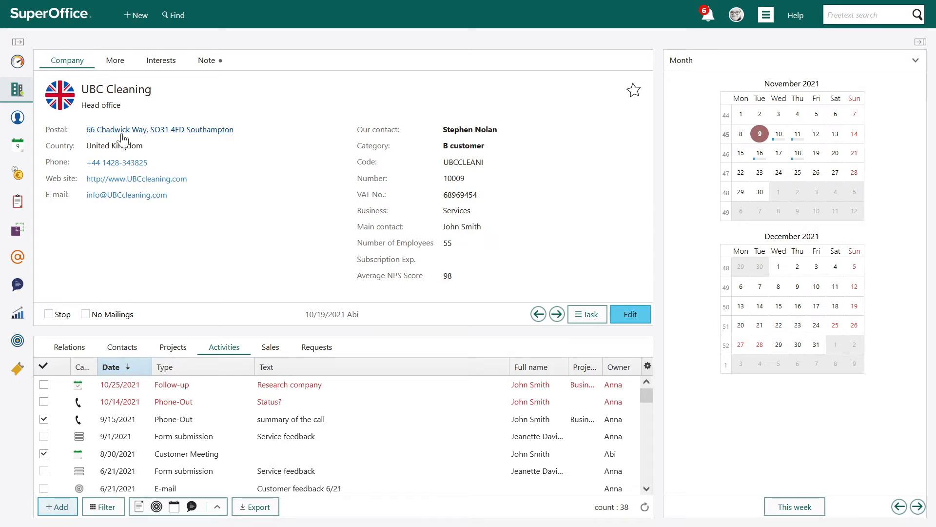
Step: View the additional details of the UBC Cleaning company, and open the Fields administration in Settings and maintenance
left_click(117, 62)
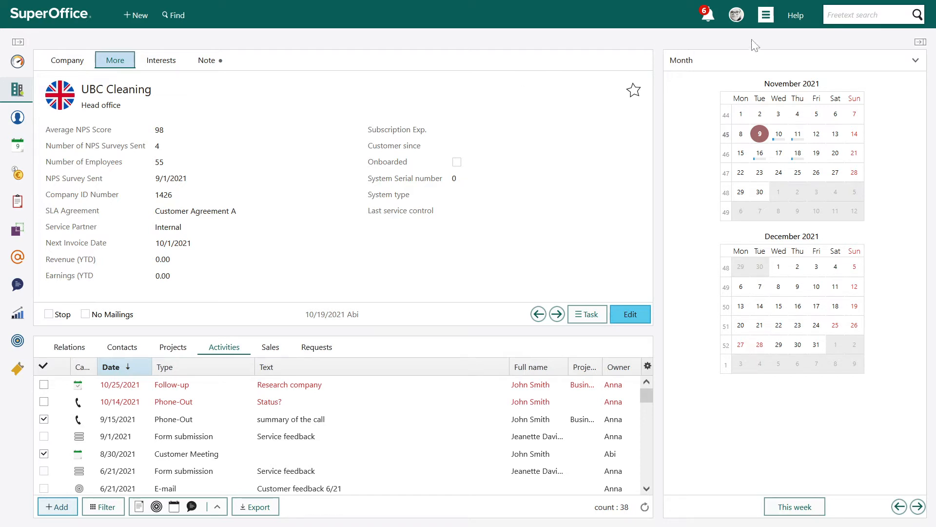
left_click(766, 15)
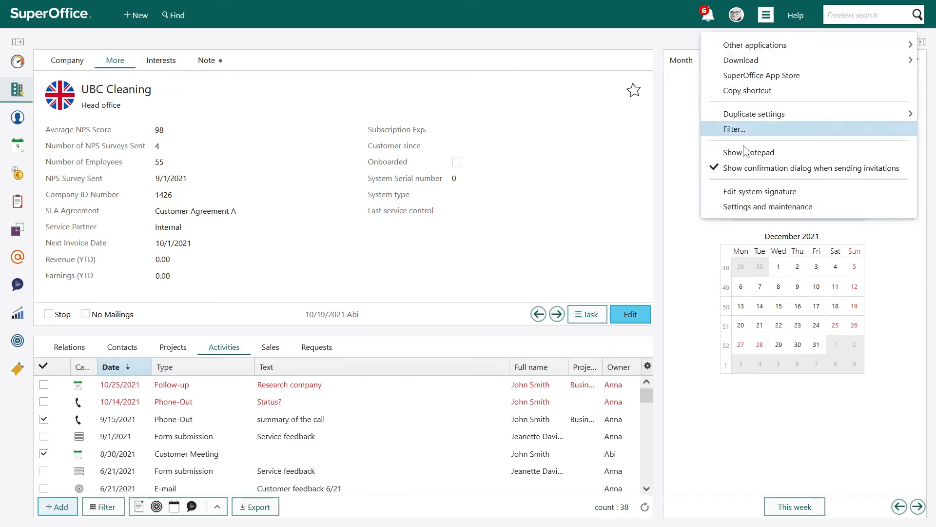
left_click(736, 209)
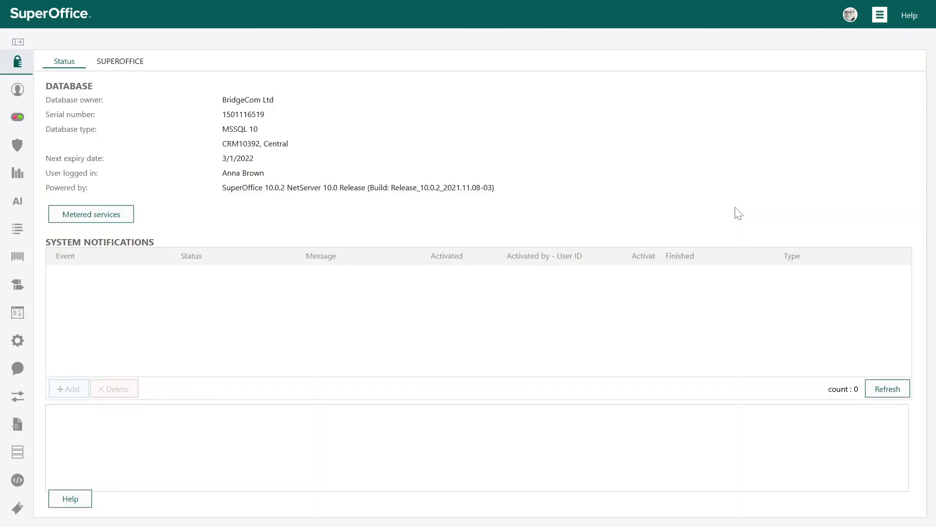
mouse_move(22, 258)
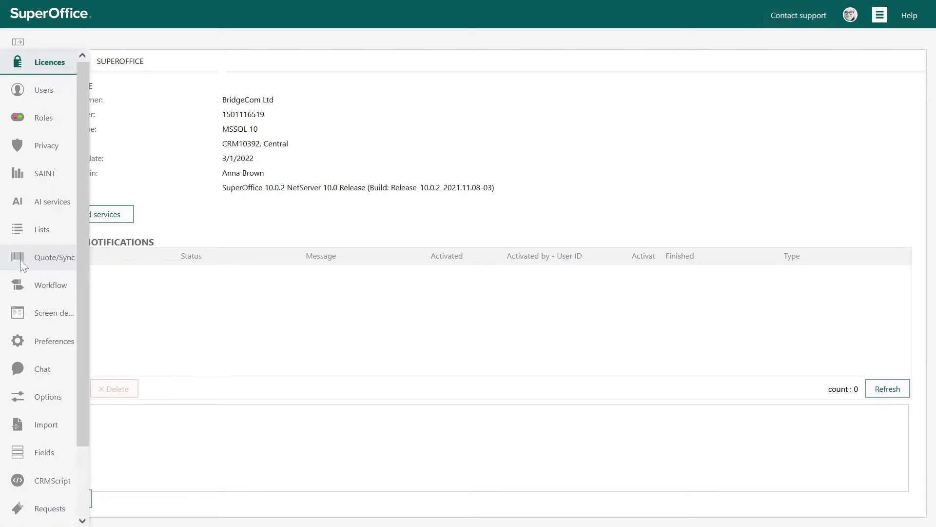
scroll(19, 258, "down", 2)
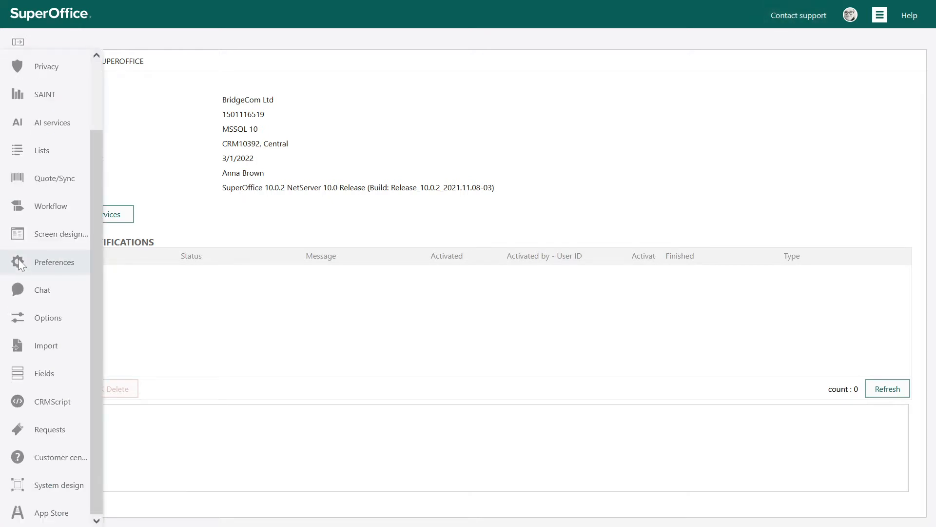
left_click(33, 373)
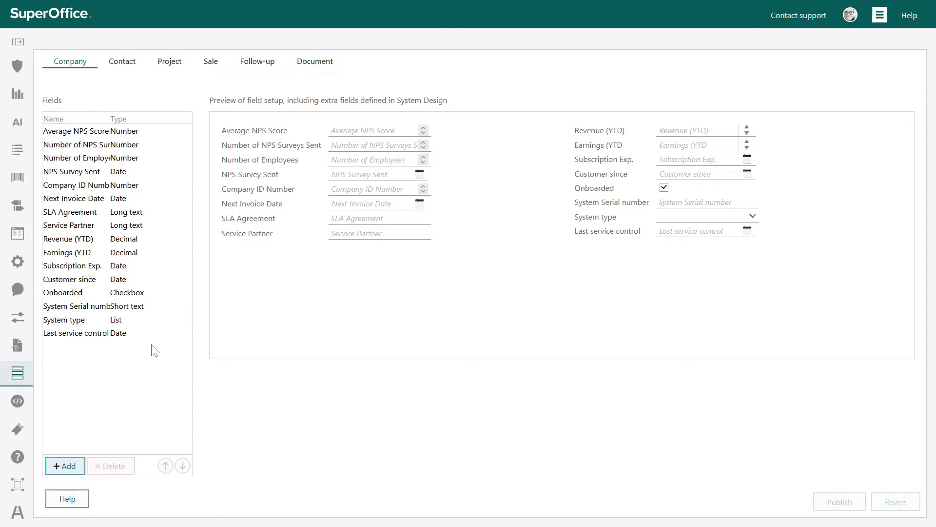
Step: Add a new company field named "Discount %" with the type Number
left_click(60, 467)
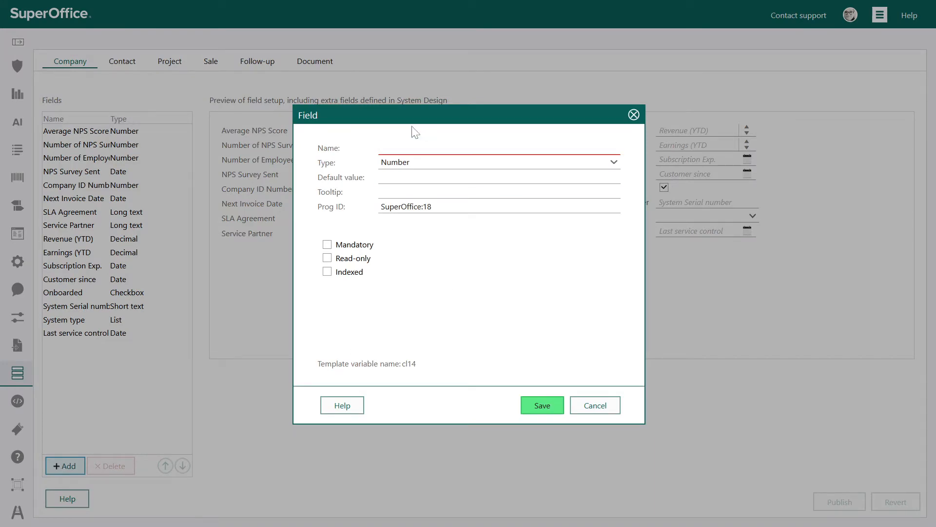
left_click(416, 148)
type("Discou")
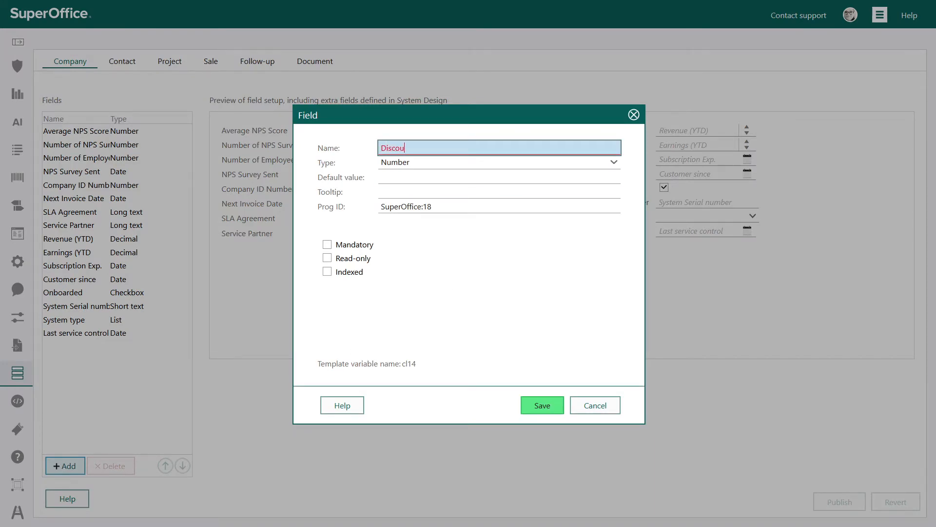
type("nt %")
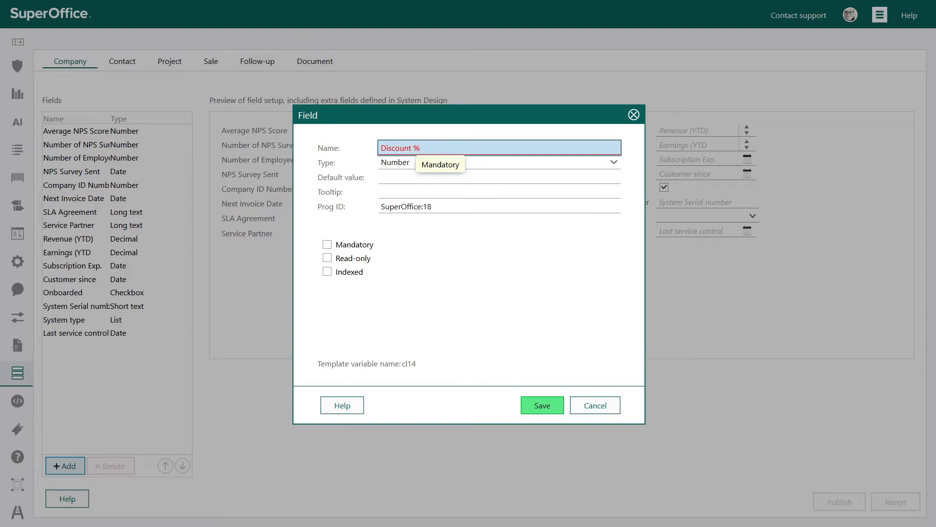
key("Tab")
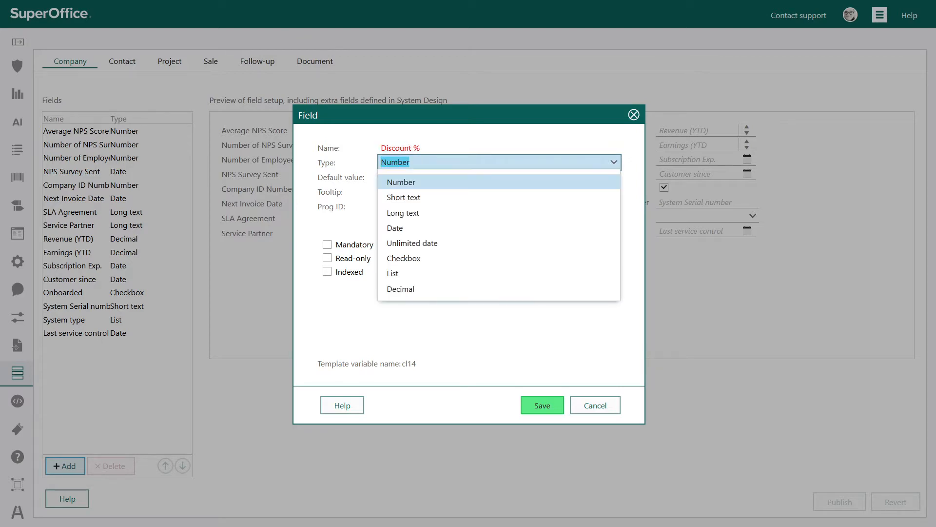
left_click(417, 187)
key("shift+Tab")
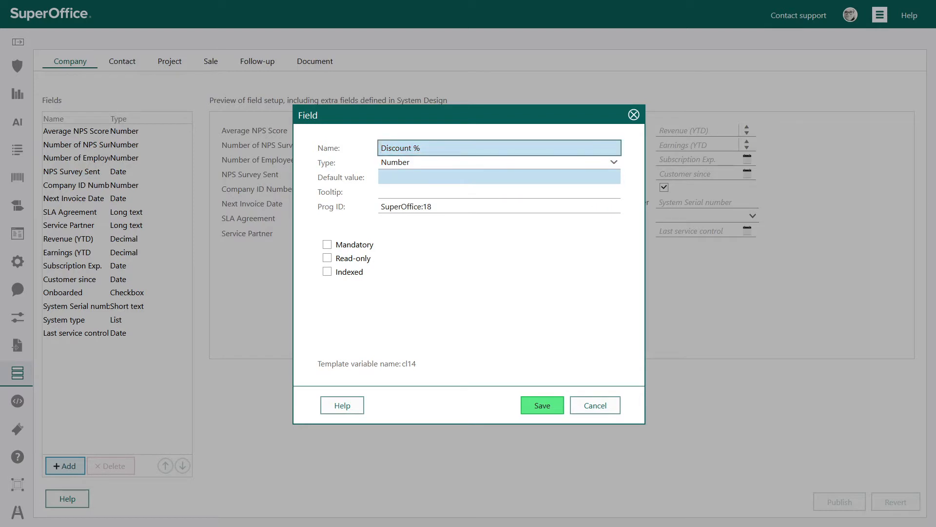
Step: Give the new field the default value 0 and the tooltip "Select discount based on contract terms"
left_click(499, 177)
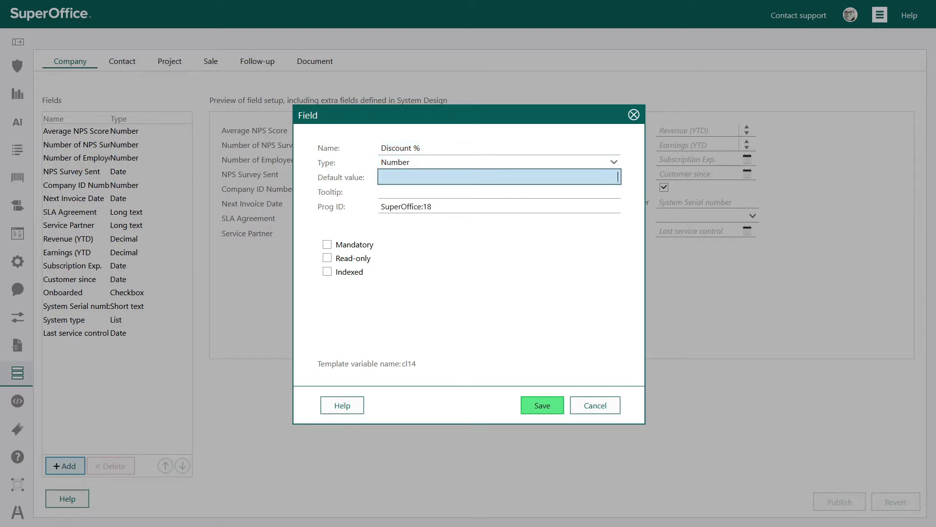
type("0")
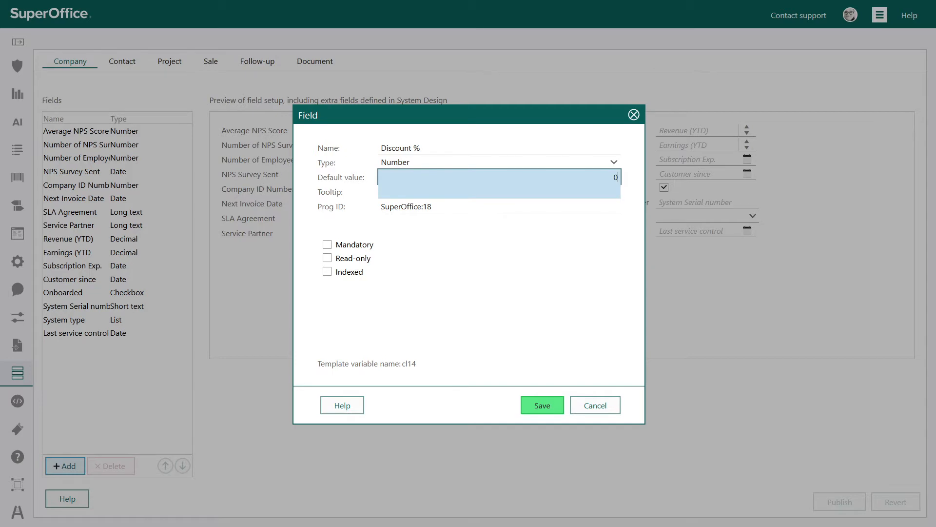
left_click(500, 192)
type("Sel")
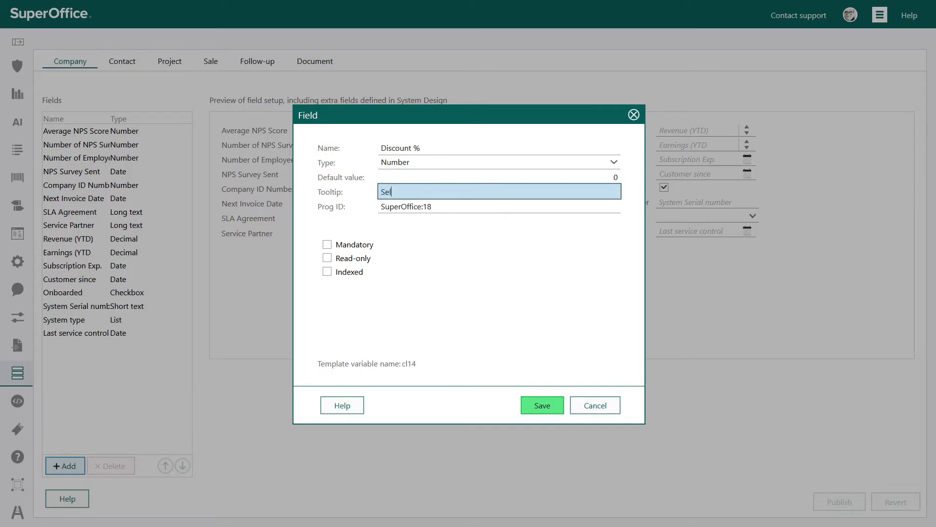
type("ect discount based on contract terms")
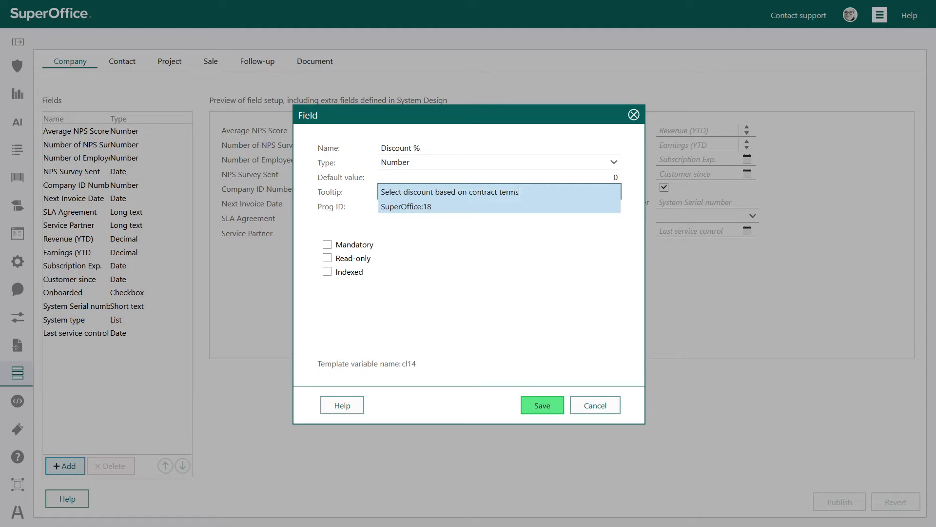
Step: Try the Mandatory and Read-only options without keeping them, mark the field as Indexed, and save it
left_click(327, 244)
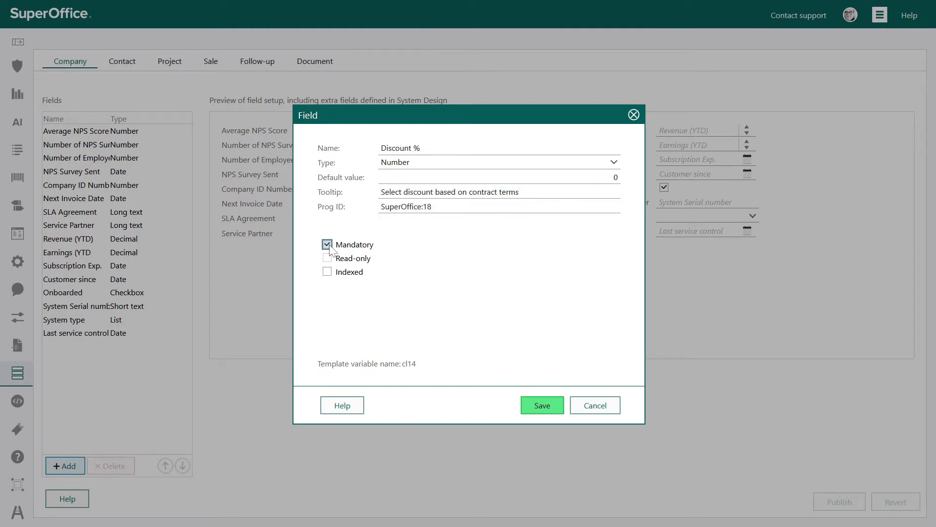
left_click(327, 245)
left_click(327, 259)
left_click(327, 262)
left_click(328, 275)
left_click(547, 408)
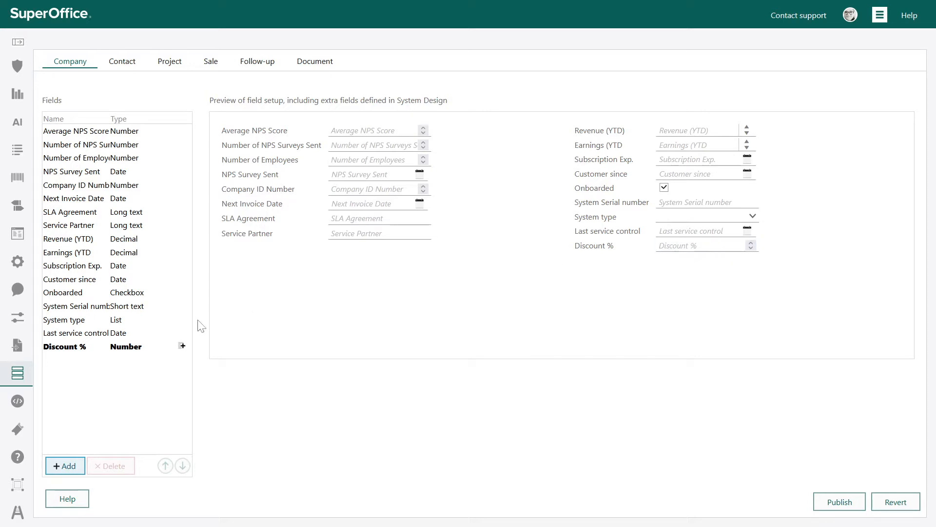
Step: Reorder the company fields so that Discount % comes directly after Company ID Number and before Next Invoice Date
left_click(106, 346)
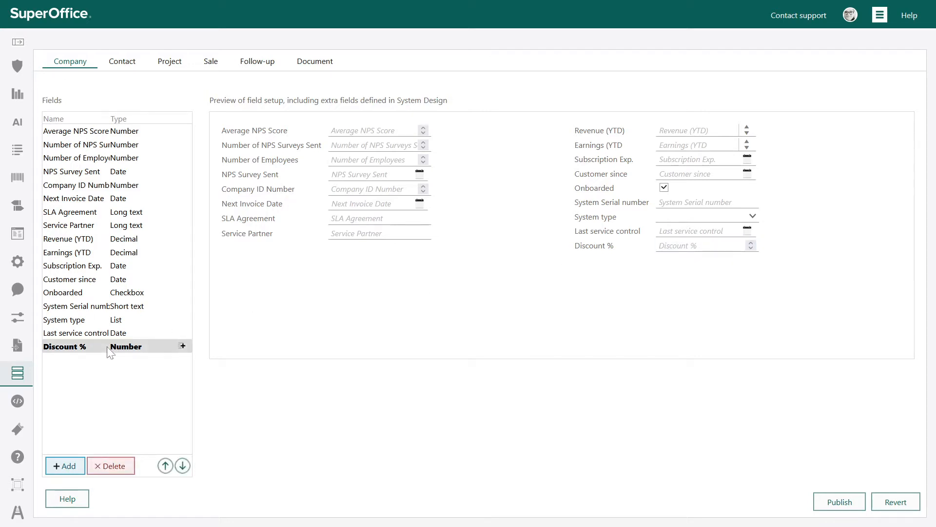
left_click(165, 466)
left_click(166, 465)
left_click(165, 466)
left_click(166, 466)
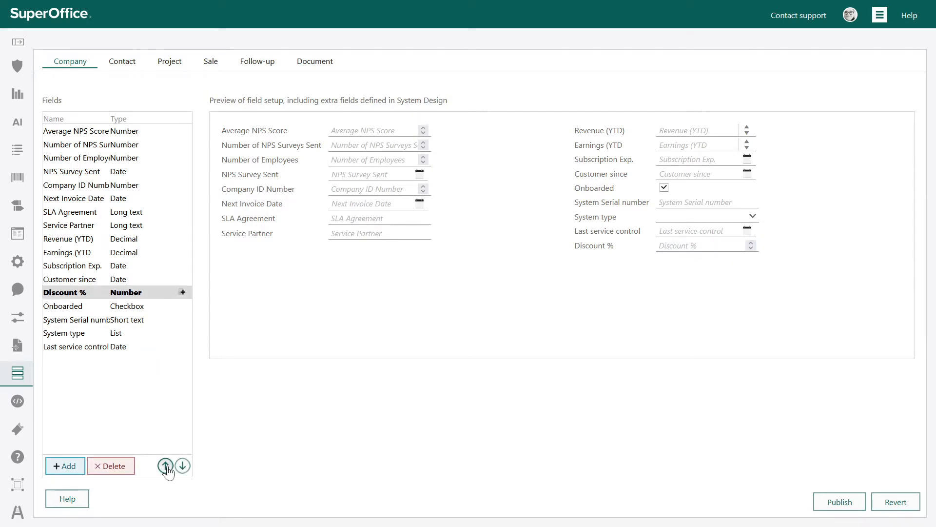
left_click(165, 465)
left_click(165, 466)
left_click(165, 466)
left_click(165, 466)
left_click(165, 465)
left_click(165, 466)
left_click(165, 466)
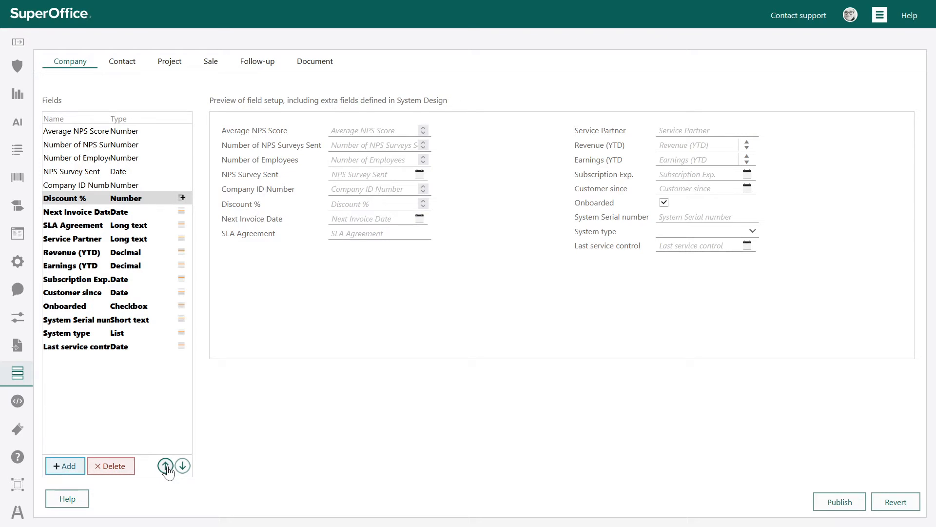
Step: In the Sale field layout, move Campaign ID down one grid row, and review its properties and the page 1 field choices
left_click(126, 67)
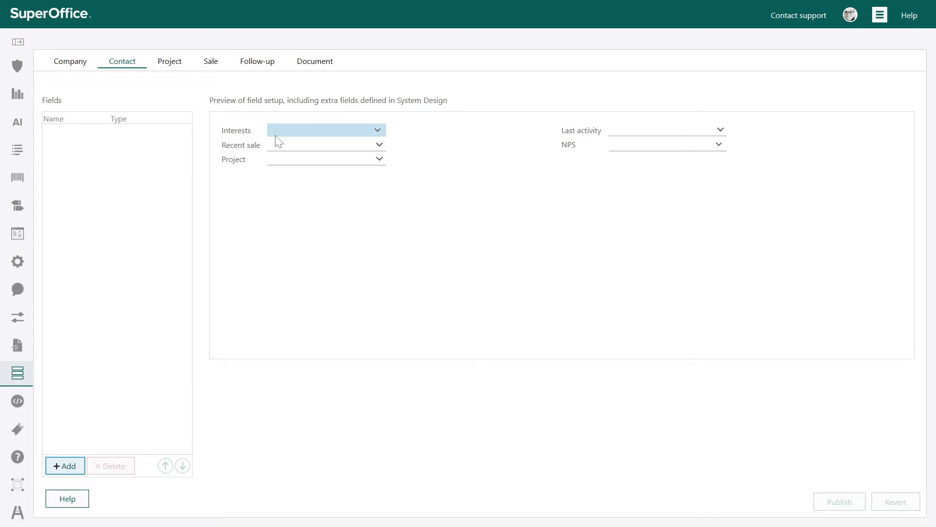
left_click(213, 64)
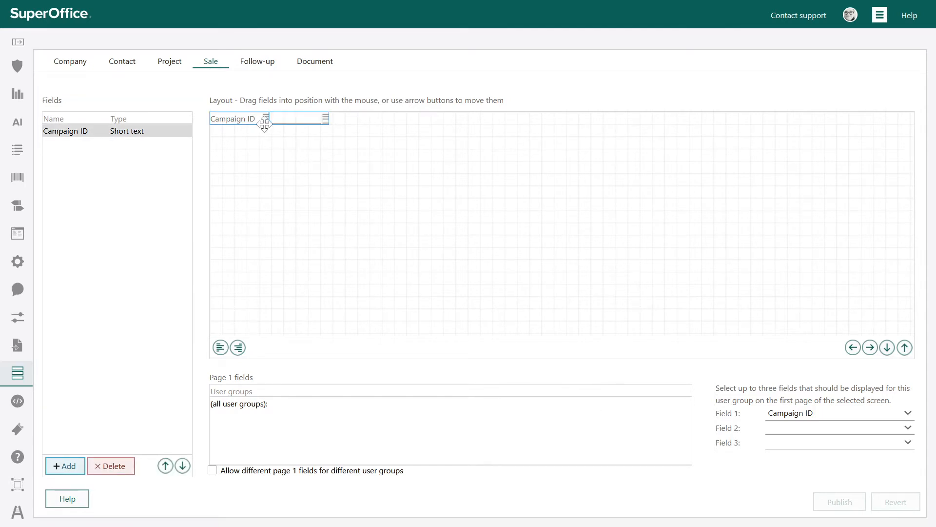
mouse_move(264, 120)
left_mouse_down()
mouse_move(264, 173)
mouse_move(260, 132)
left_mouse_up()
double_click(105, 134)
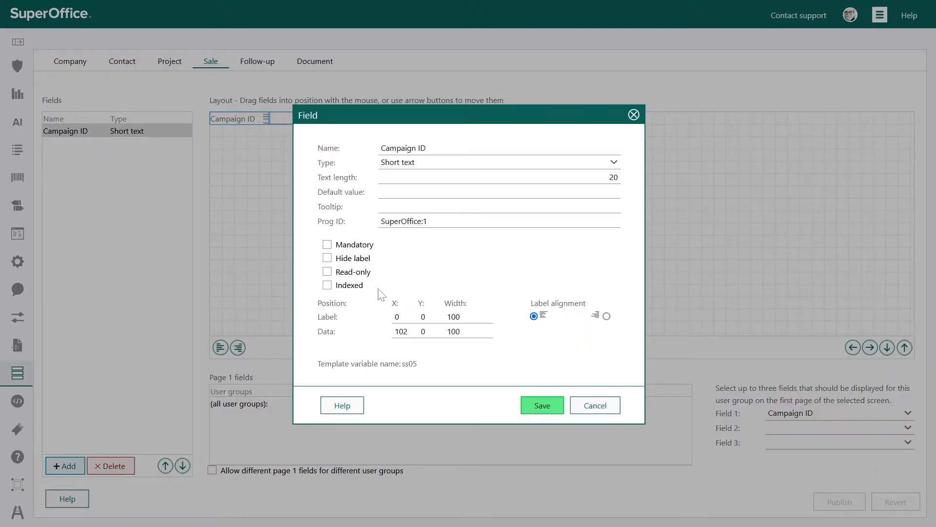
left_click(593, 410)
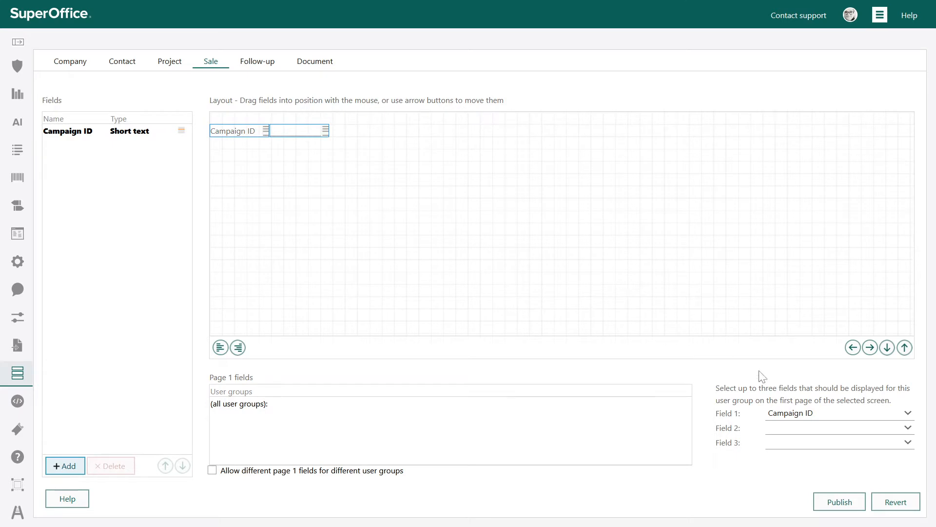
left_click(836, 427)
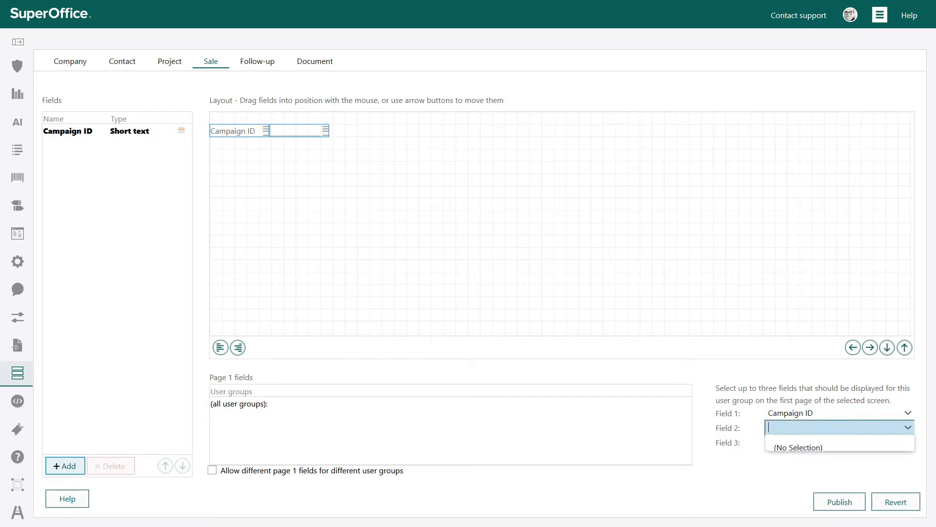
left_click(786, 483)
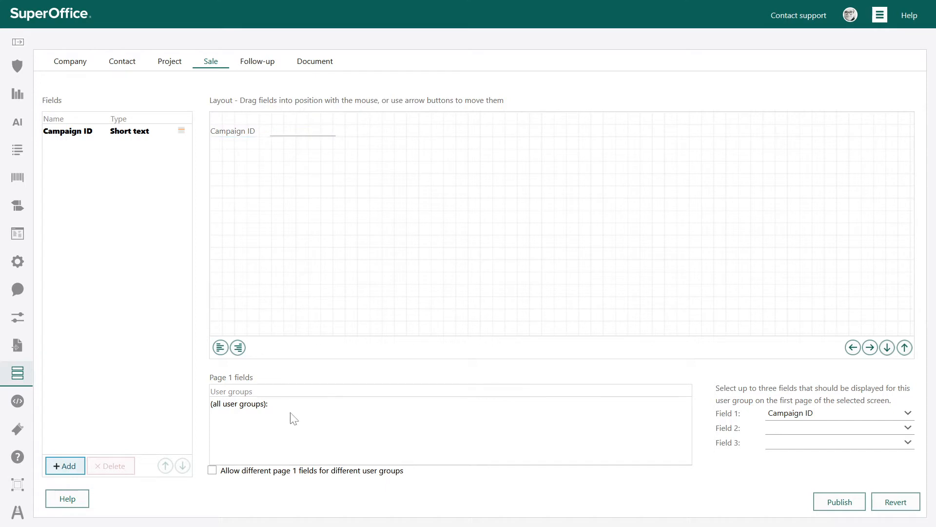
Step: Open the company card's Default layout for editing in the Screen designer, and review its Elements, Settings and Columns options
mouse_move(6, 364)
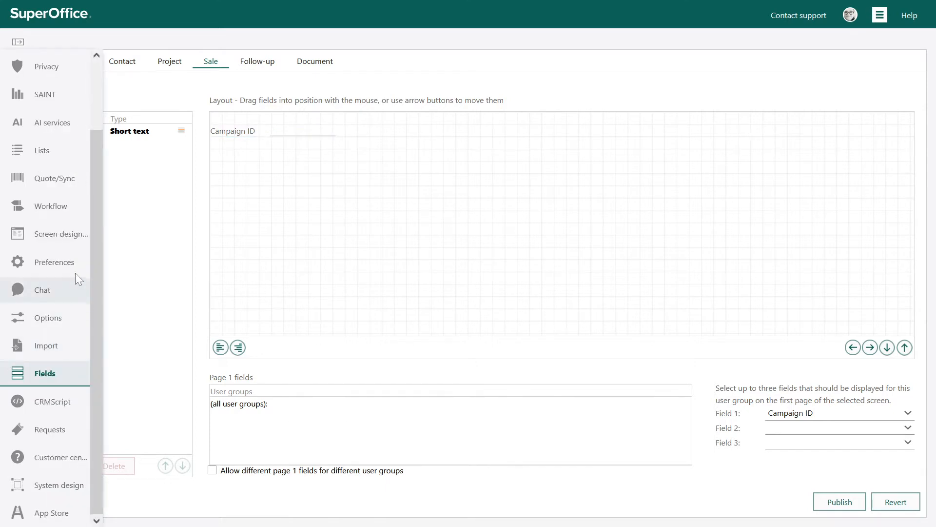
left_click(69, 238)
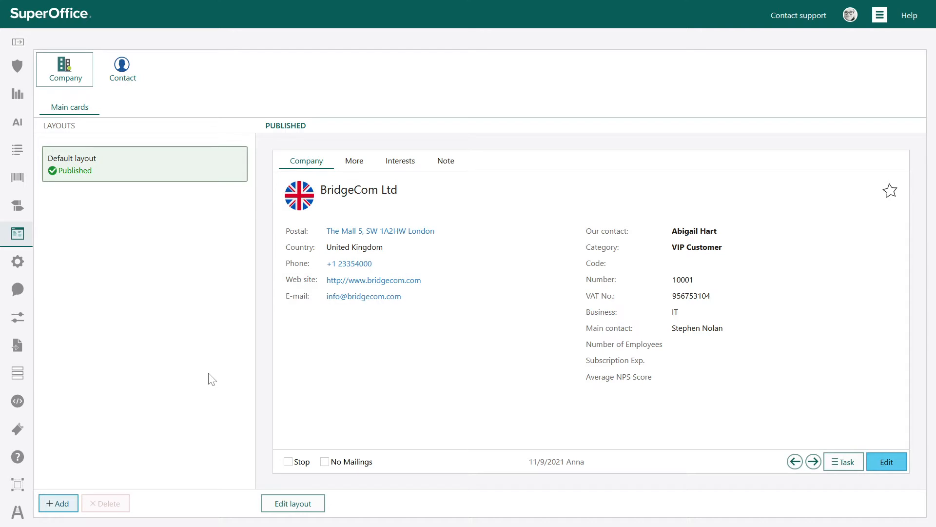
left_click(314, 507)
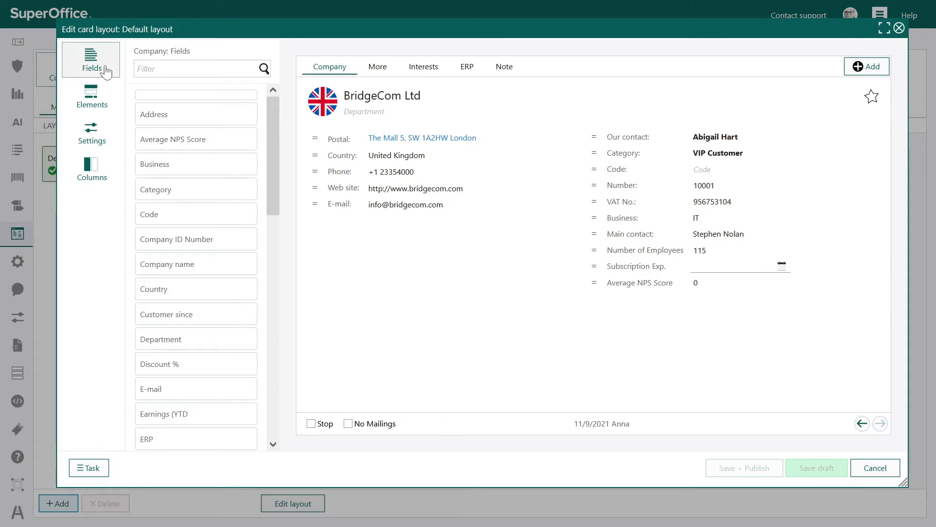
left_click(105, 100)
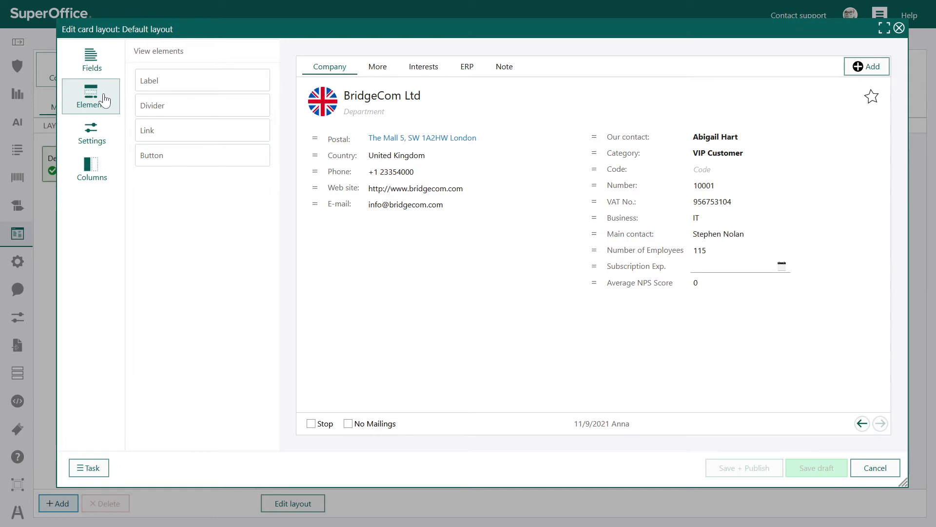
left_click(97, 140)
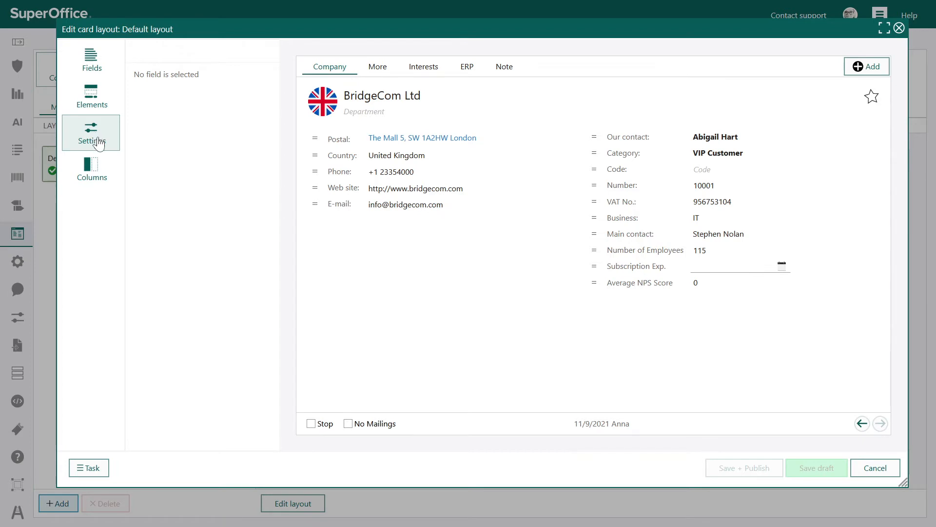
left_click(97, 177)
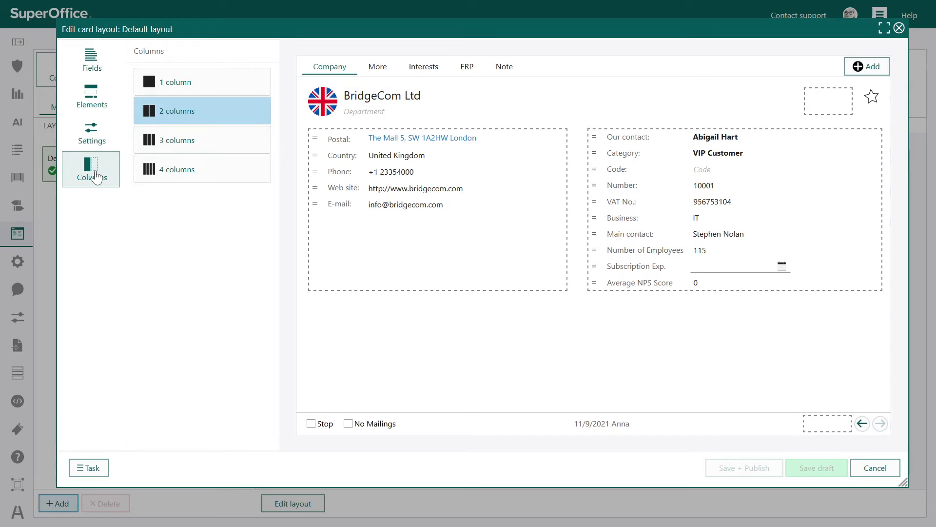
Step: Filter the available fields by "dis" and place Discount % on the company card between Subscription Exp. and Average NPS Score
left_click(102, 67)
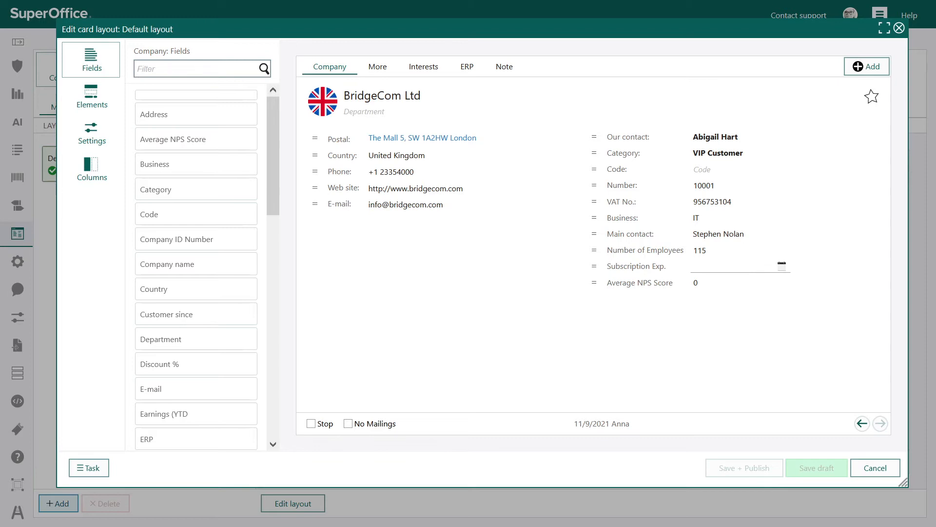
type("dis")
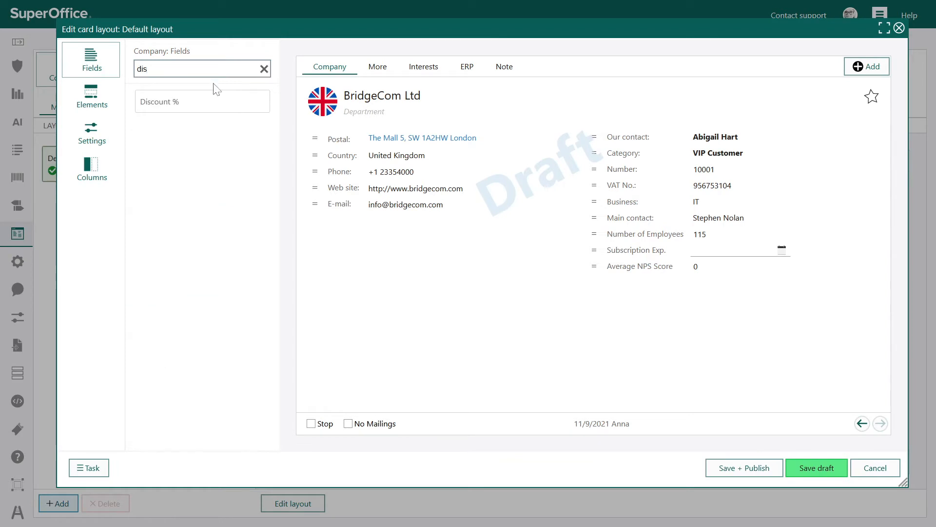
left_click_drag(216, 89, 625, 269)
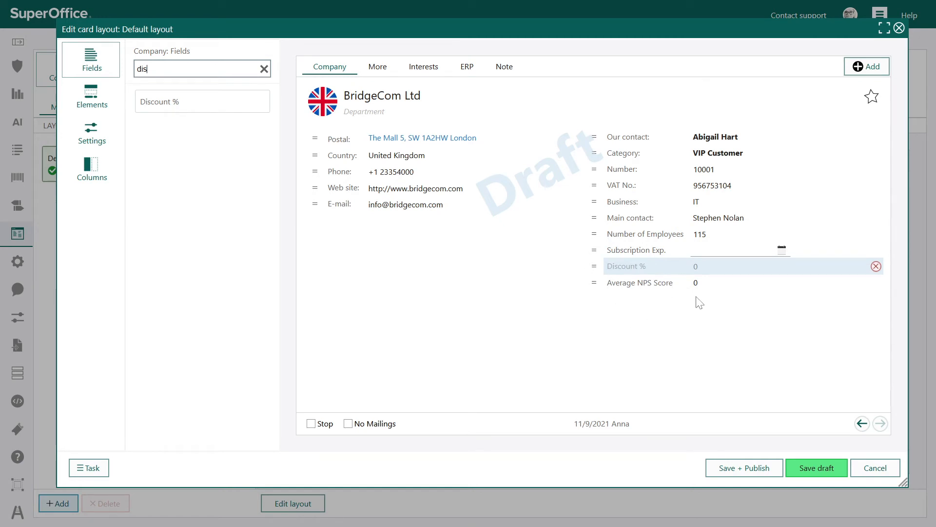
Step: Move Discount % to the More tab of the card, directly below Service Partner, and make its value bold
left_click_drag(595, 266, 733, 272)
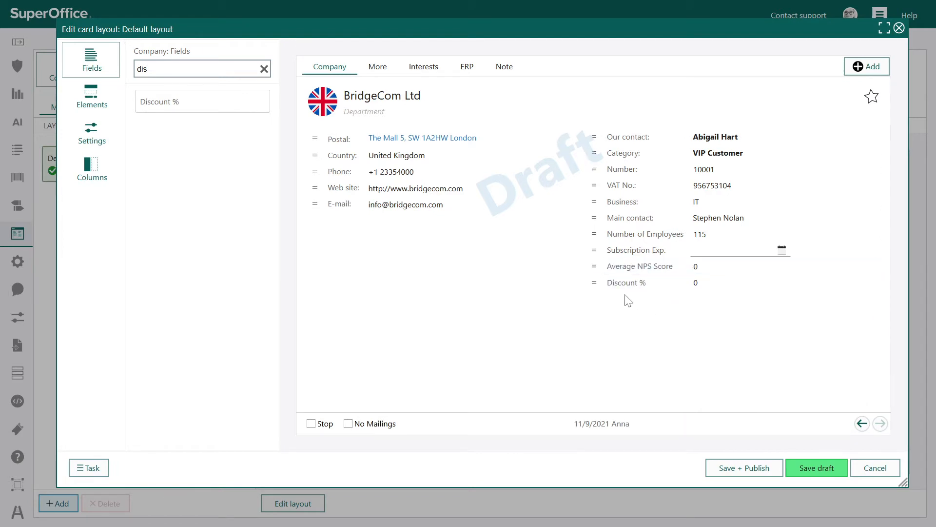
left_click_drag(593, 278, 351, 272)
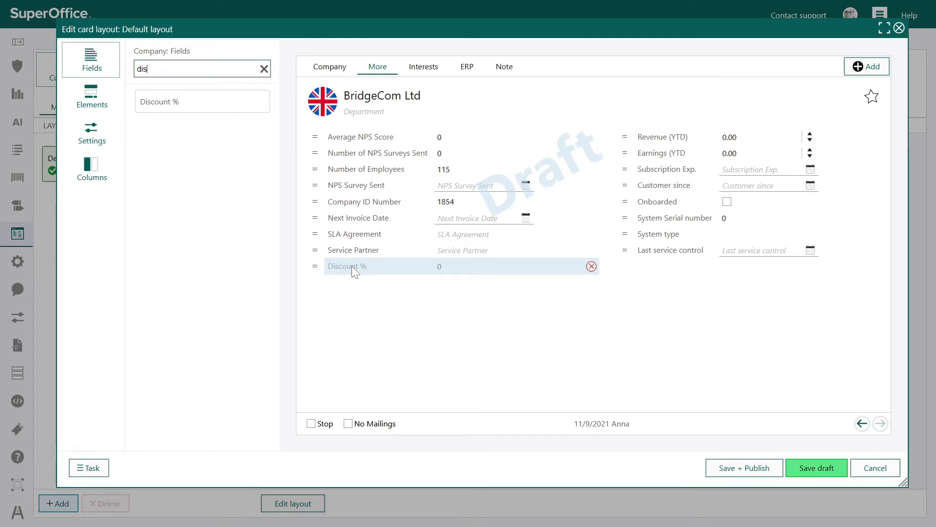
left_click(351, 266)
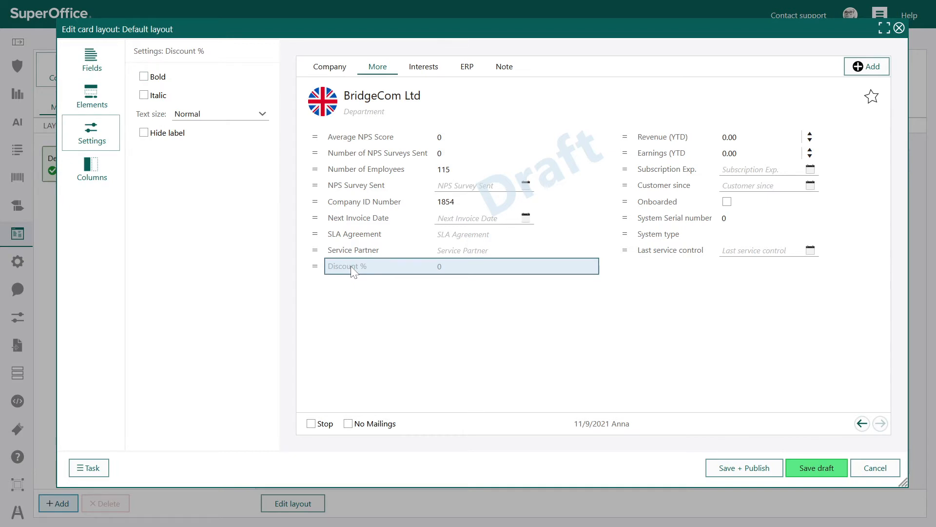
left_click(144, 77)
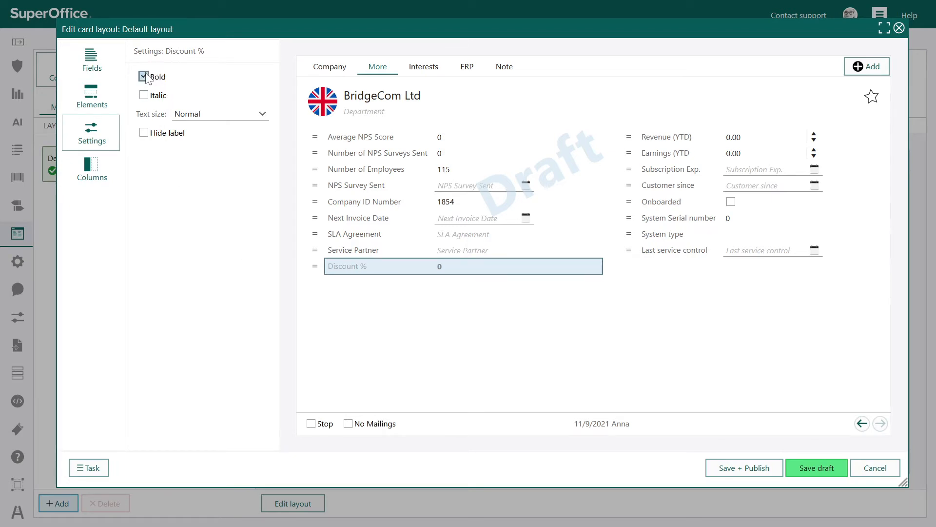
Step: Try italic and a hidden label on Discount %, look at the text size choices, and revert to bold only
left_click(143, 95)
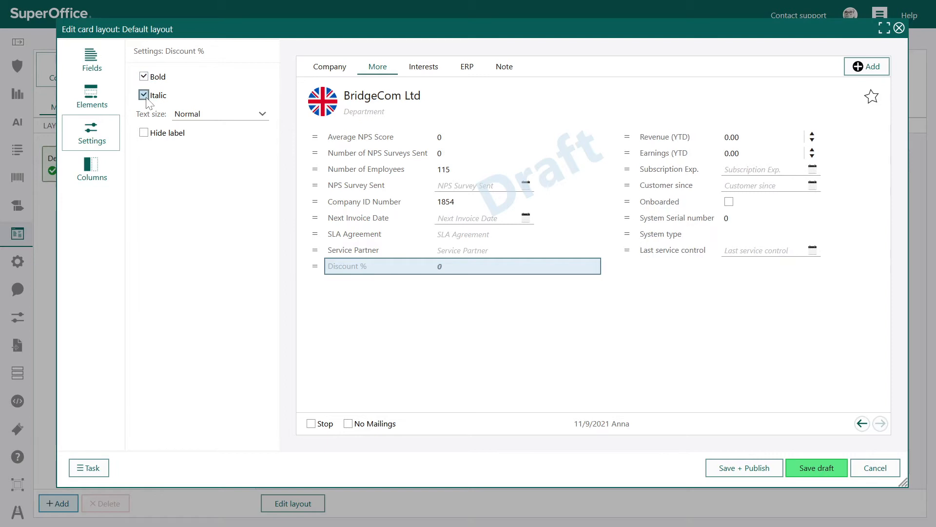
left_click(189, 116)
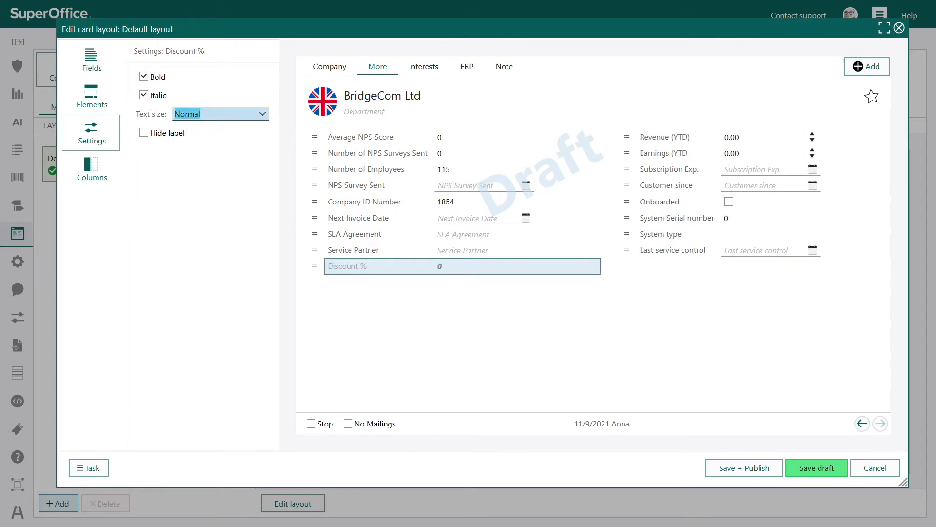
left_click(148, 202)
left_click(144, 133)
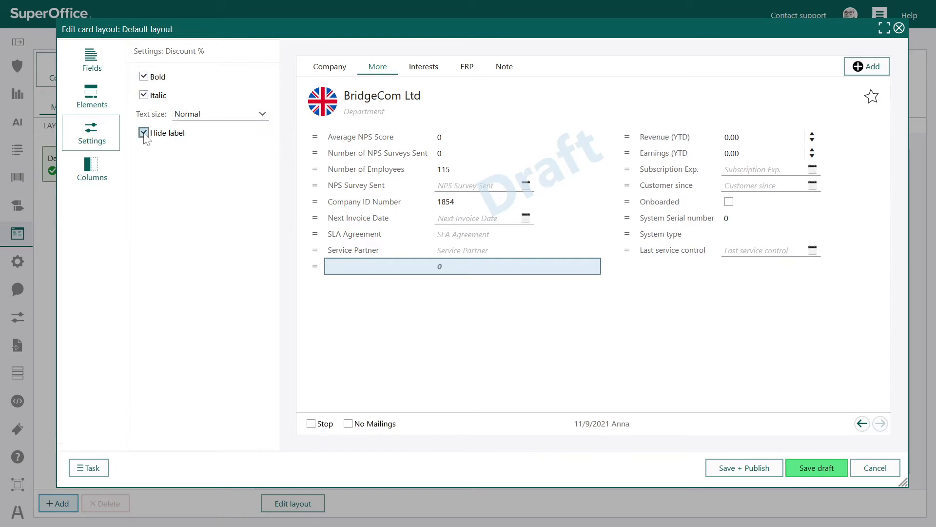
left_click(144, 134)
left_click(143, 95)
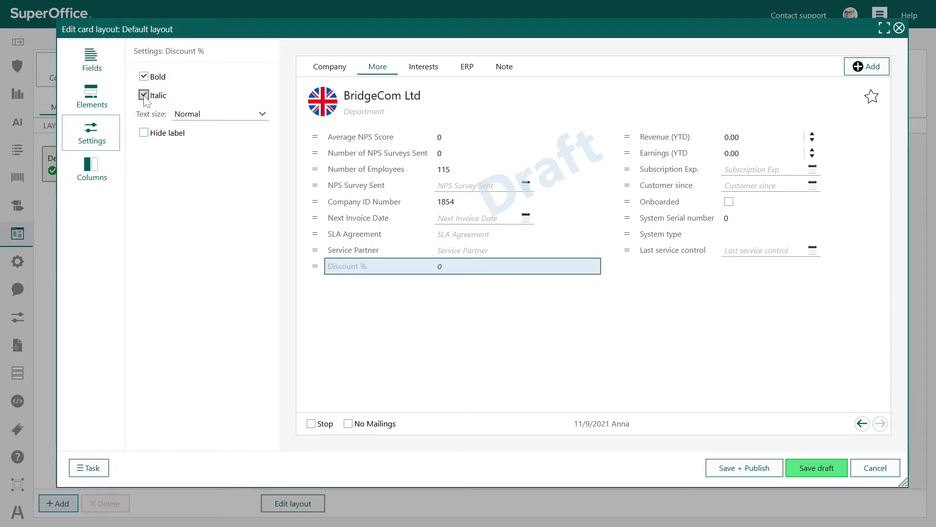
left_click(370, 353)
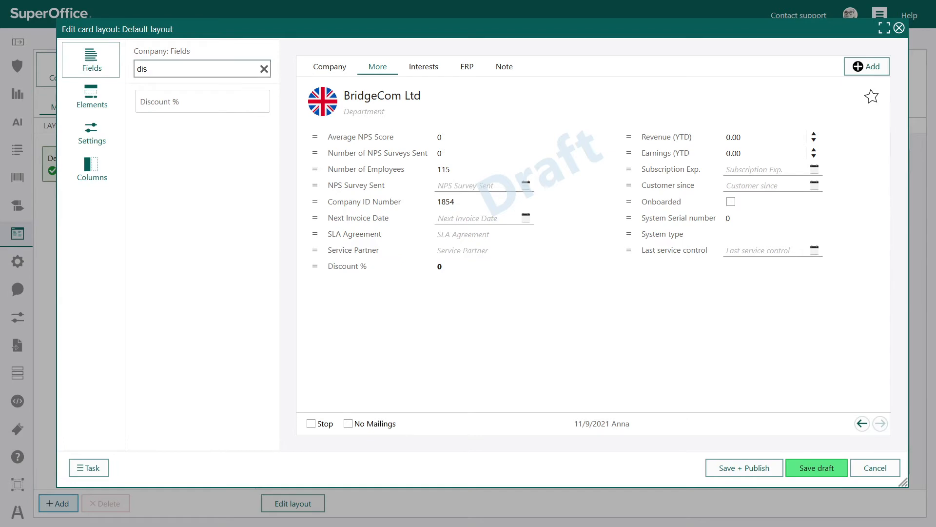
Step: Filter the fields by "single", place Single interest below Average NPS Score on the card's Company tab, and set its interest to VIP campaign 2022
left_click(264, 68)
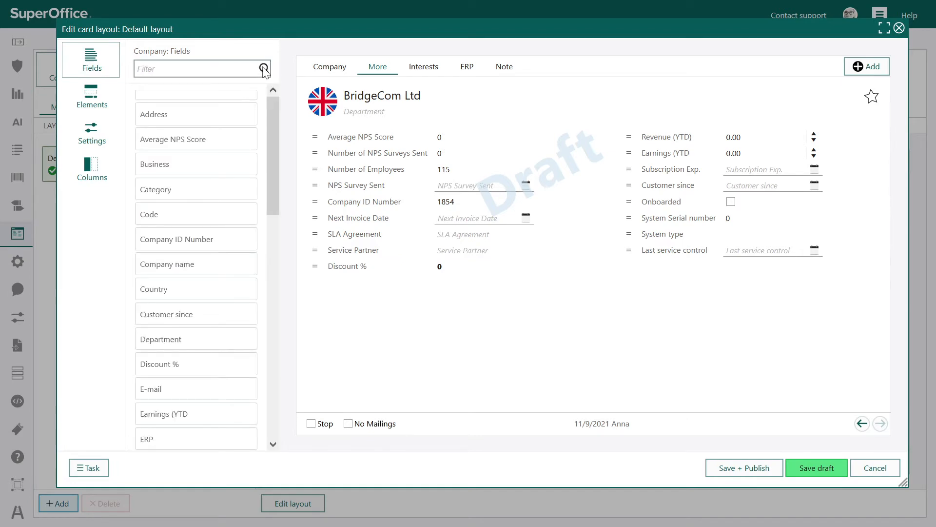
type("single")
left_click_drag(197, 98, 605, 276)
left_click(650, 288)
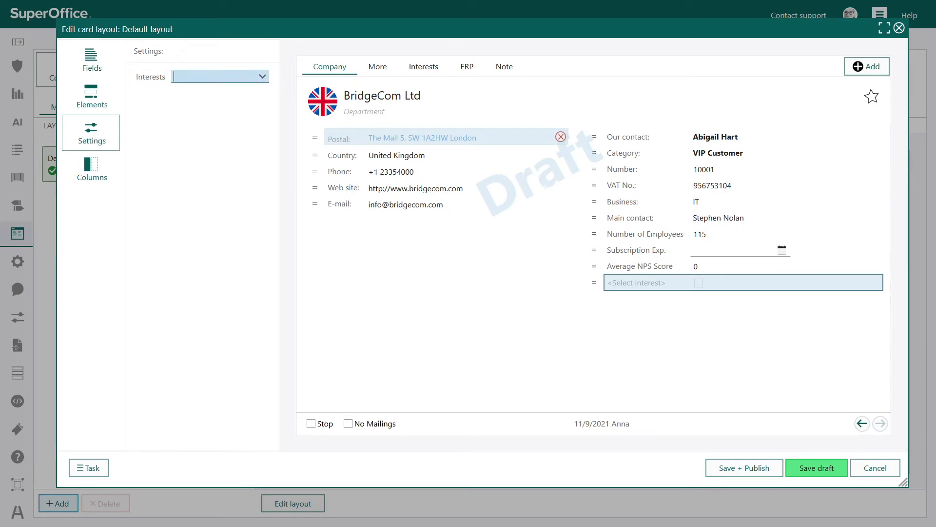
left_click(233, 78)
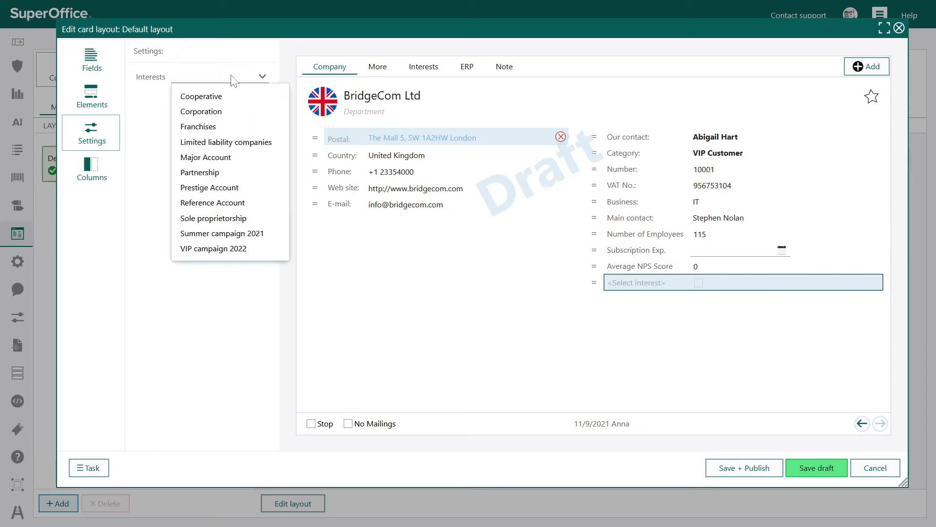
left_click(219, 251)
left_click(449, 299)
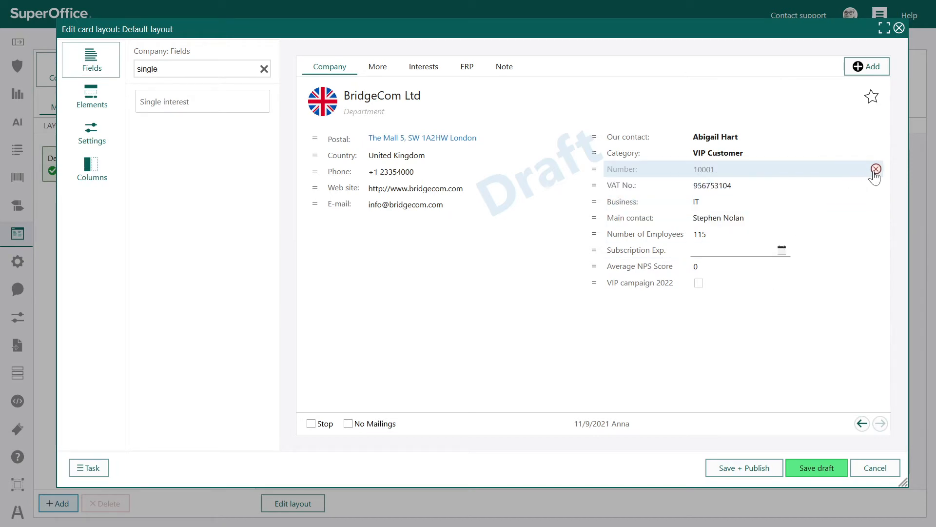
Step: Remove the Number field from the card's Company tab and check the layout of the Note tab
left_click(876, 169)
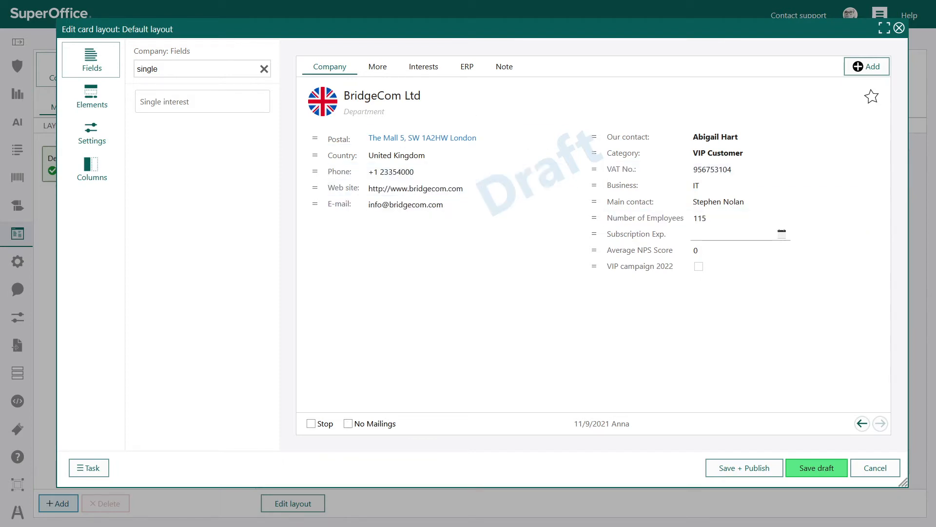
left_click(506, 68)
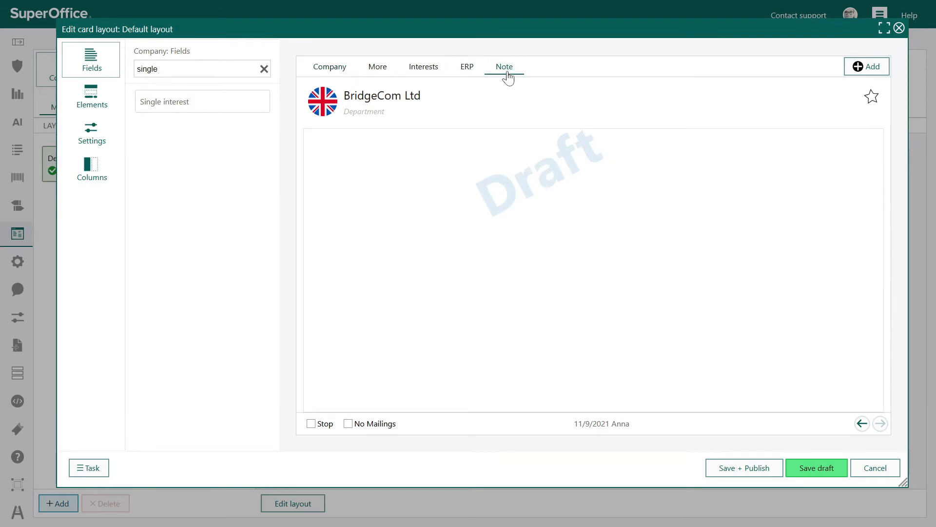
left_click(317, 74)
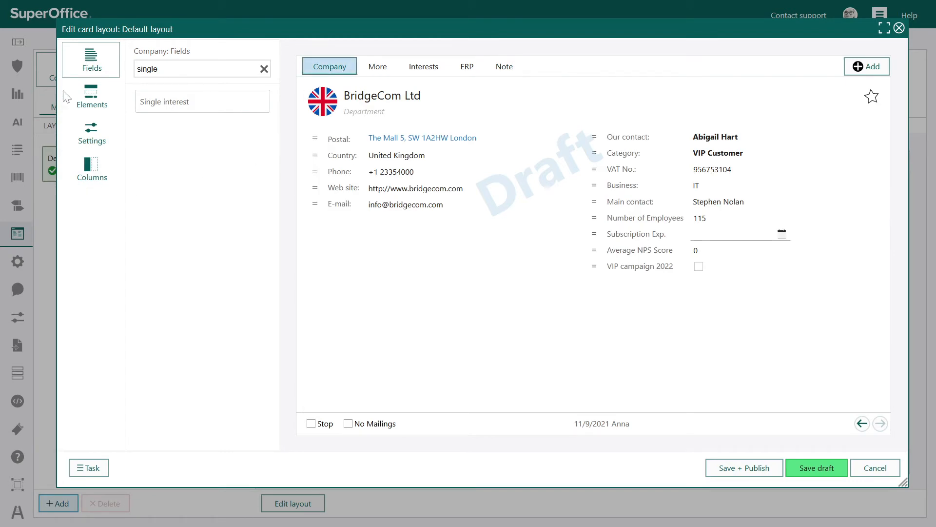
Step: Add a label above Average NPS Score on the card's More tab and name it Net Promoter Score
left_click(81, 100)
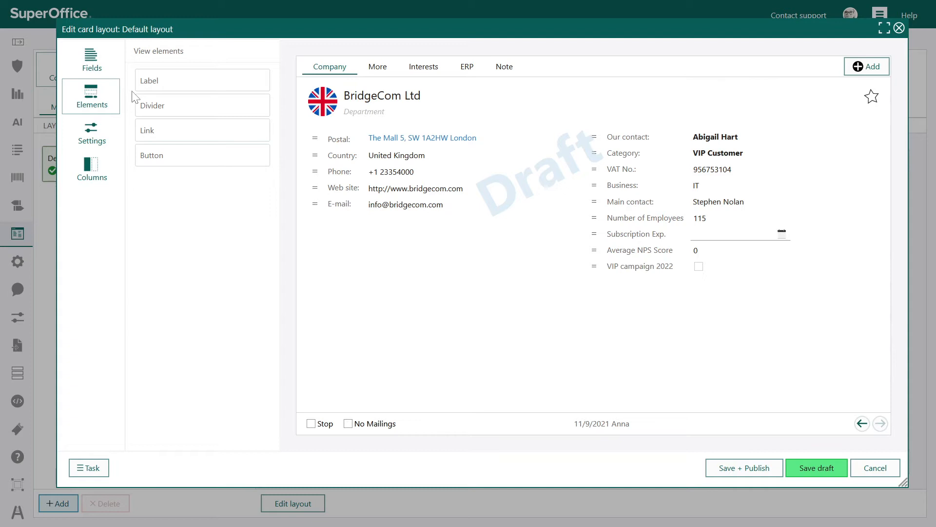
left_click_drag(168, 86, 392, 134)
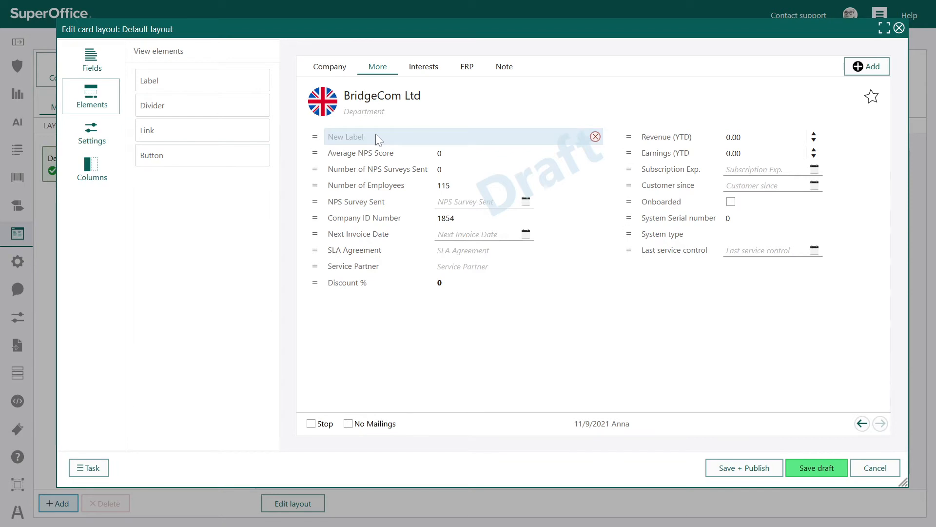
left_click(376, 134)
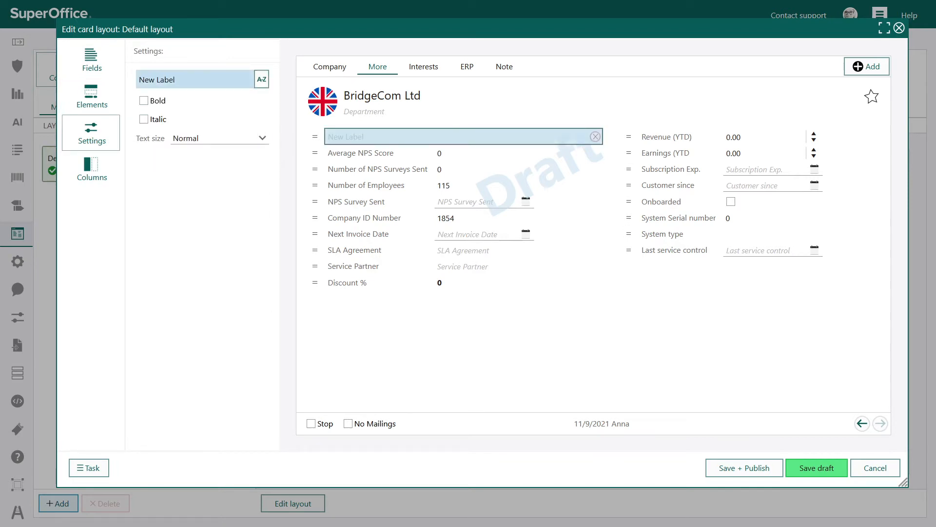
left_click_drag(182, 80, 124, 69)
type("Net Promoter Score")
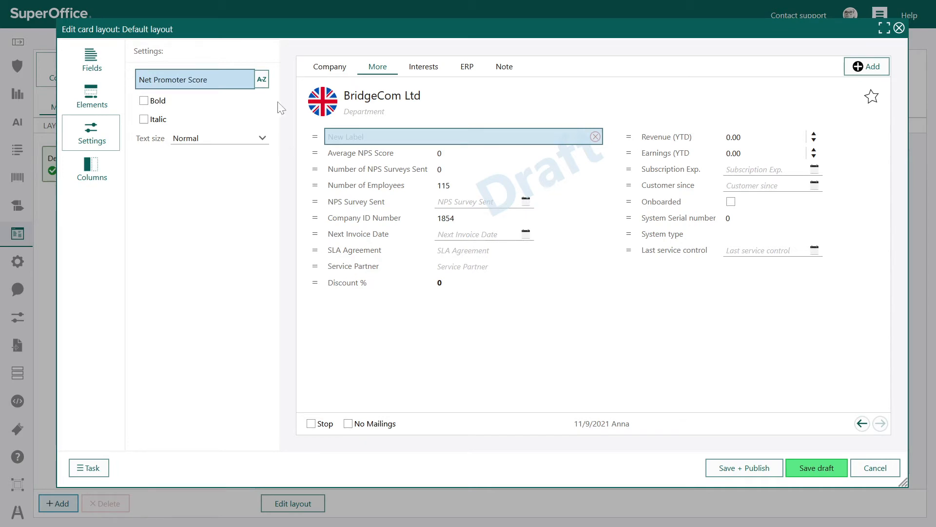
Step: Check the language versions of the Net Promoter Score label and make its text bold
left_click(265, 81)
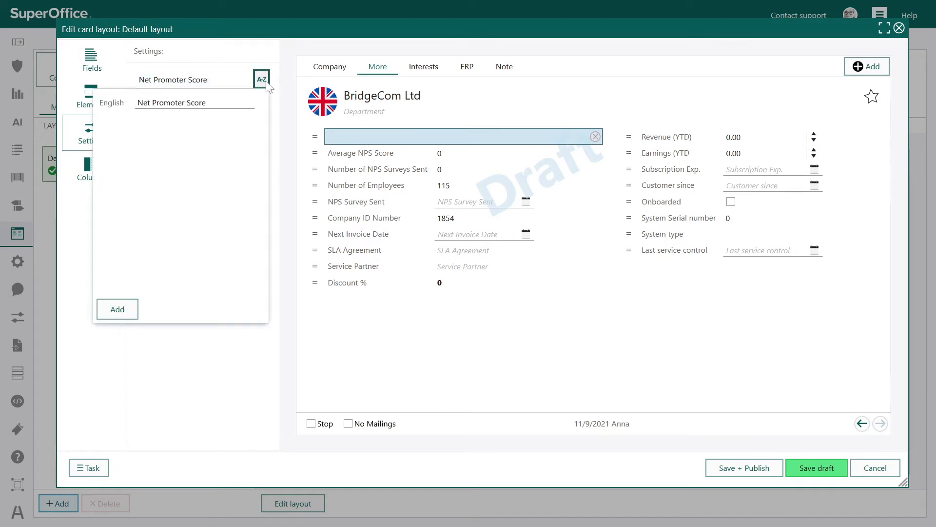
left_click(244, 356)
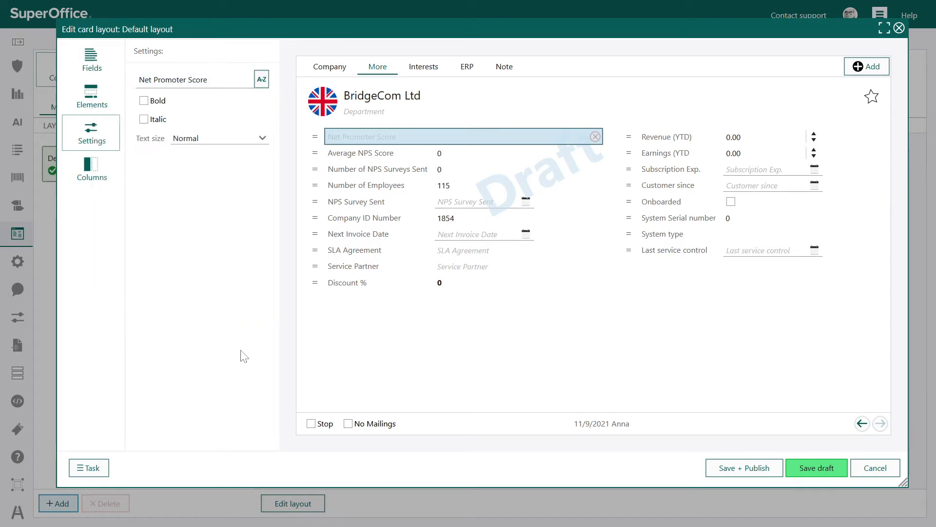
left_click(143, 101)
Step: Insert a divider between NPS Survey Sent and Company ID Number on the More tab and change its spacer type
left_click(92, 98)
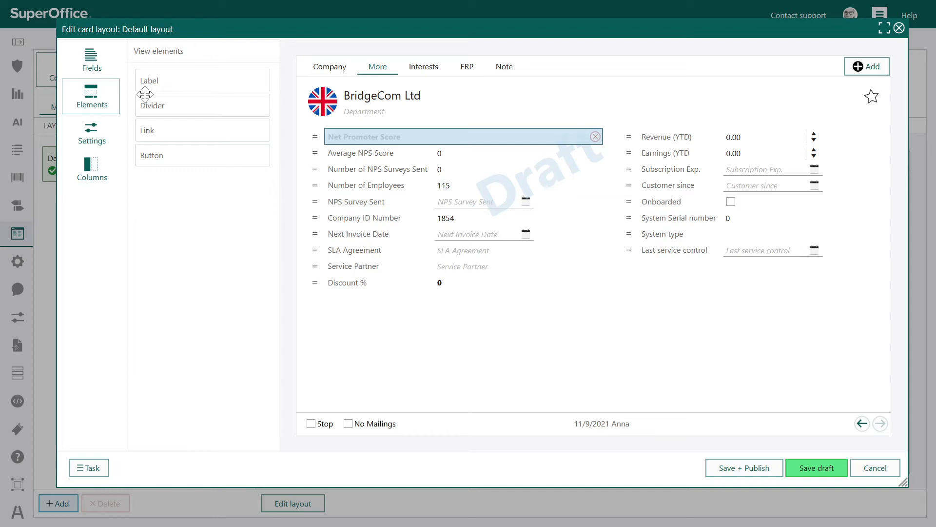
left_click_drag(145, 94, 421, 234)
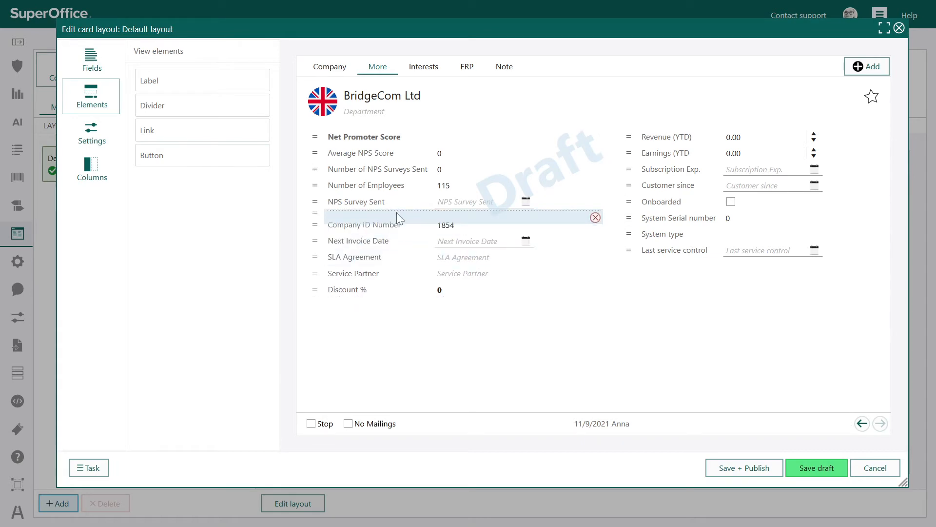
left_click(397, 218)
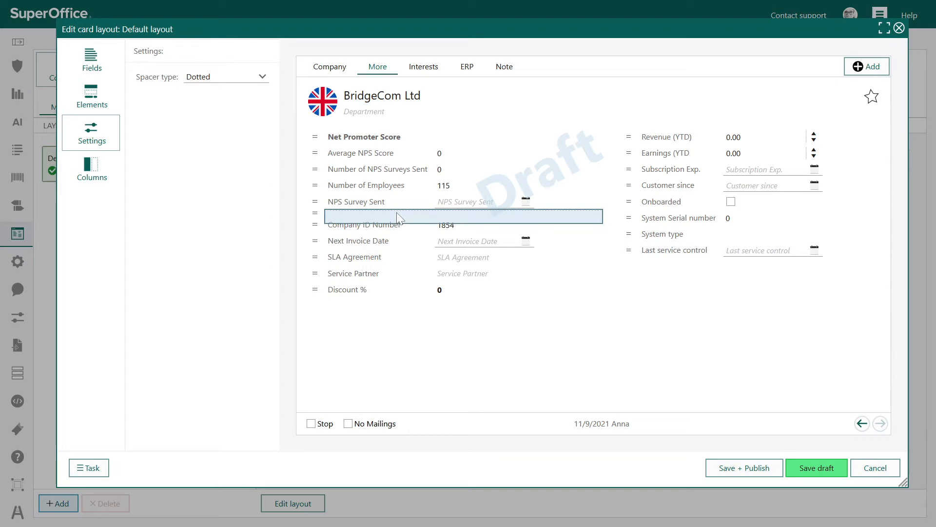
left_click(246, 78)
left_click(218, 113)
left_click(233, 78)
left_click(224, 128)
left_click(383, 377)
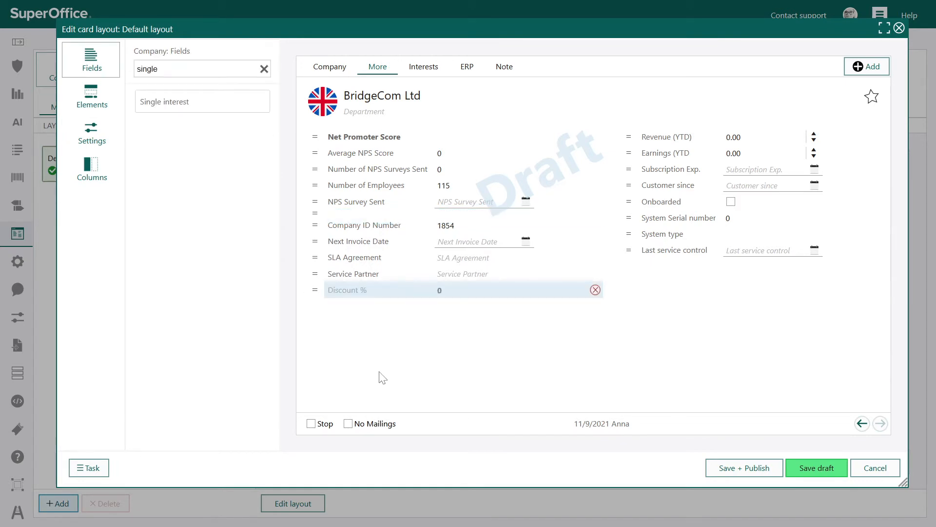
Step: Add a link element to the card header beside the favourite star and name it Link to LinkedIn profile
left_click(92, 97)
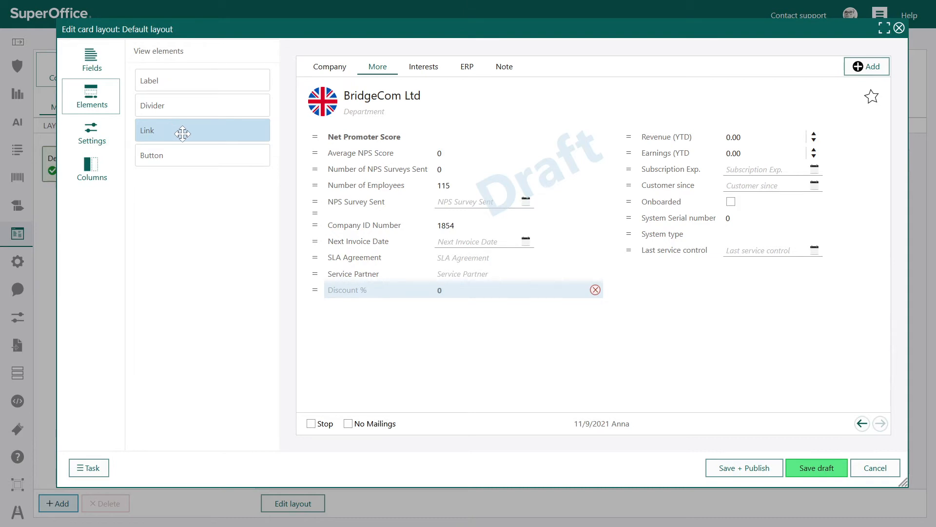
left_click_drag(183, 132, 831, 108)
left_click(829, 98)
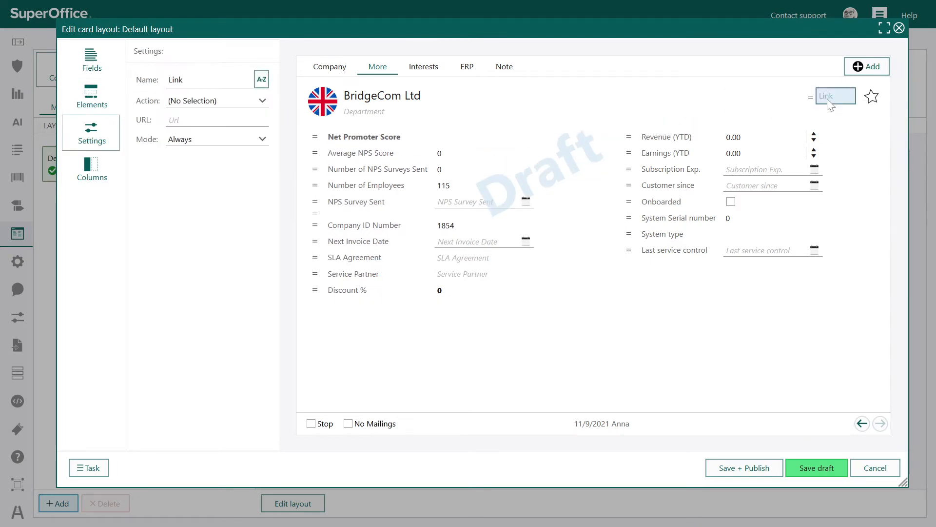
type("L")
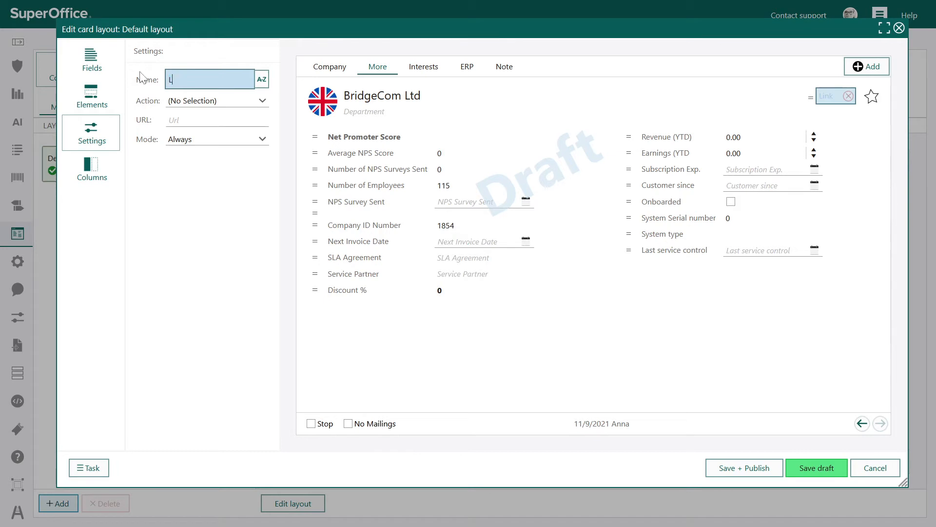
type("ink to LinkedIn profile")
key("Tab")
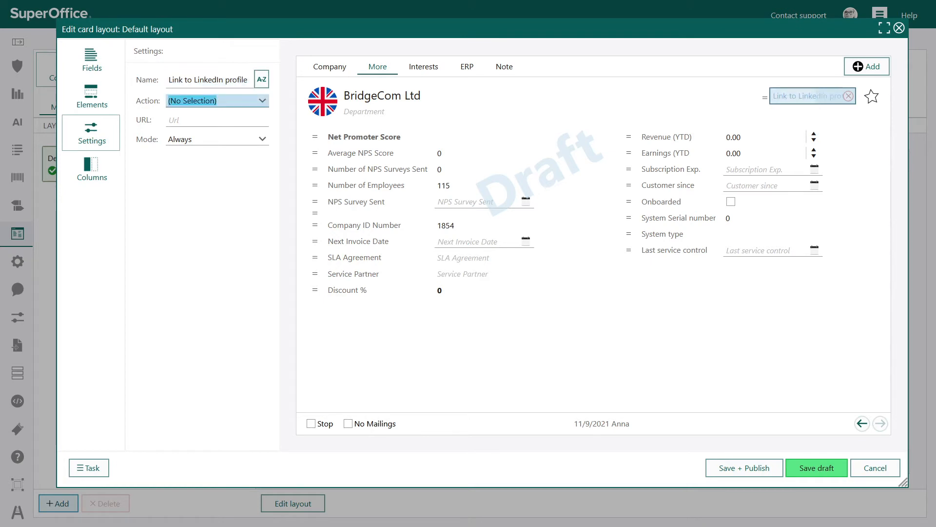
Step: Set the link's action to Open website, paste the URL ending in "?keywords=<name>", and review the mode options, keeping Always
left_click(218, 101)
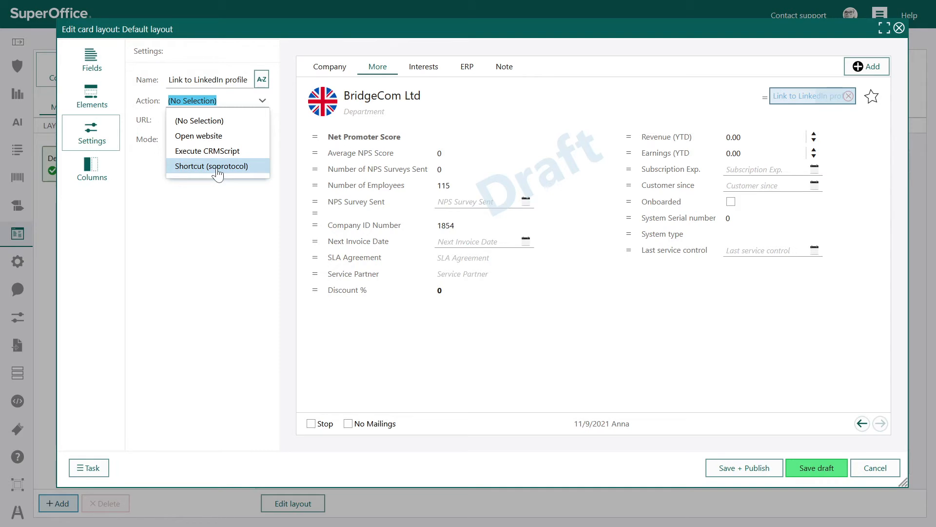
left_click(209, 135)
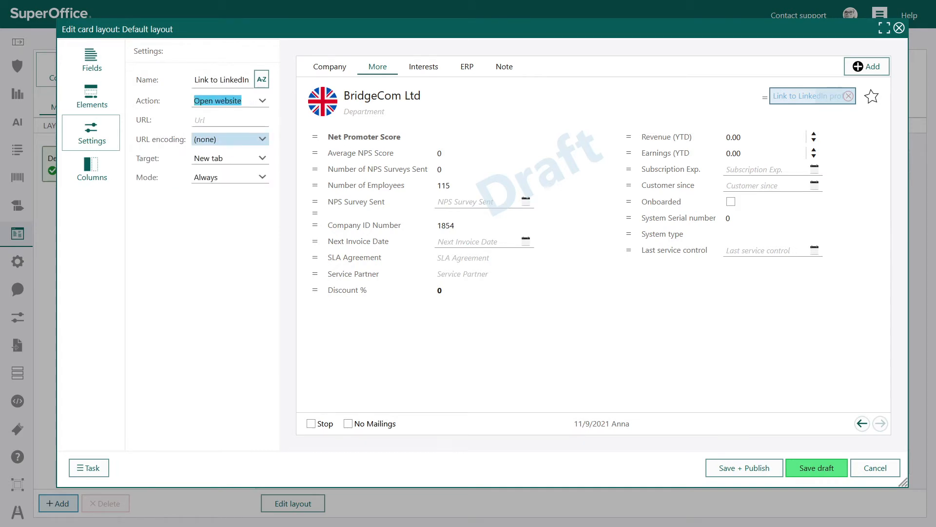
left_click(219, 120)
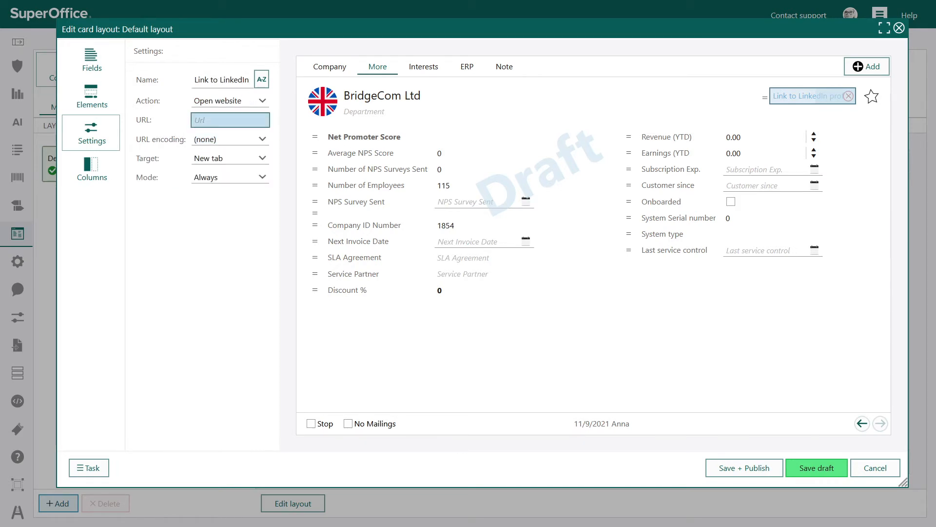
key("ctrl+v")
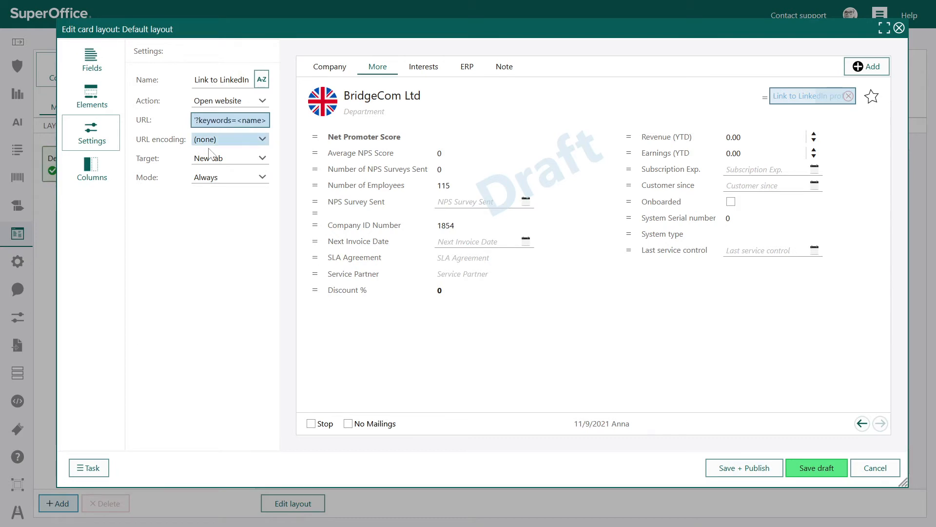
left_click(228, 177)
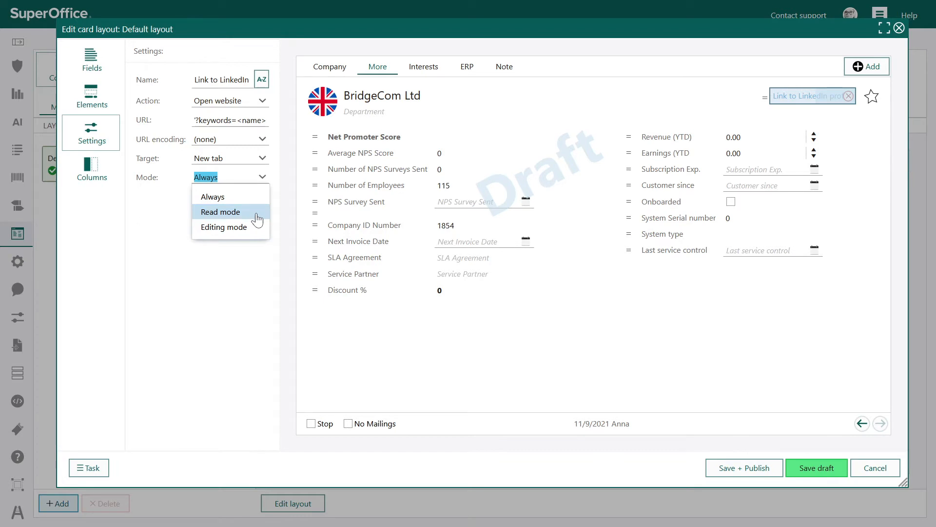
left_click(243, 284)
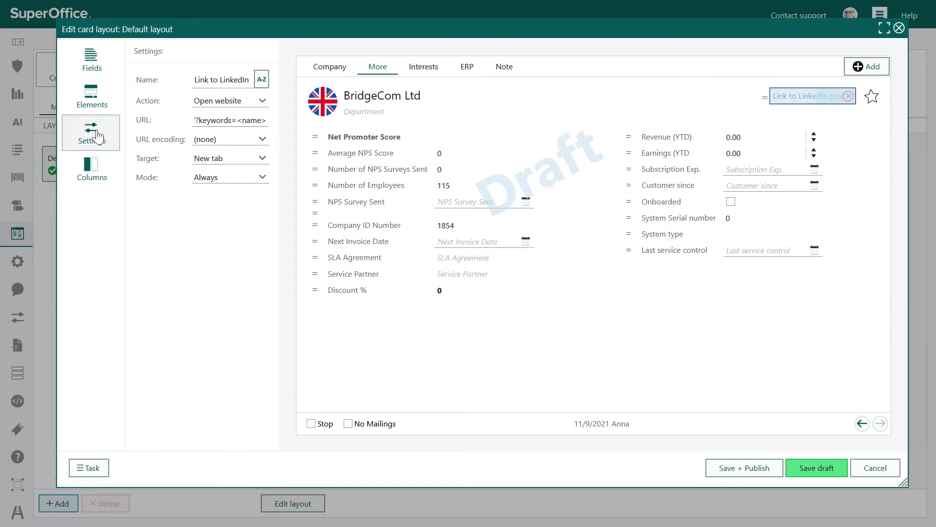
Step: Try a button element below Discount % on the More tab, check its style options, and remove it
left_click(93, 103)
left_click_drag(167, 156, 337, 308)
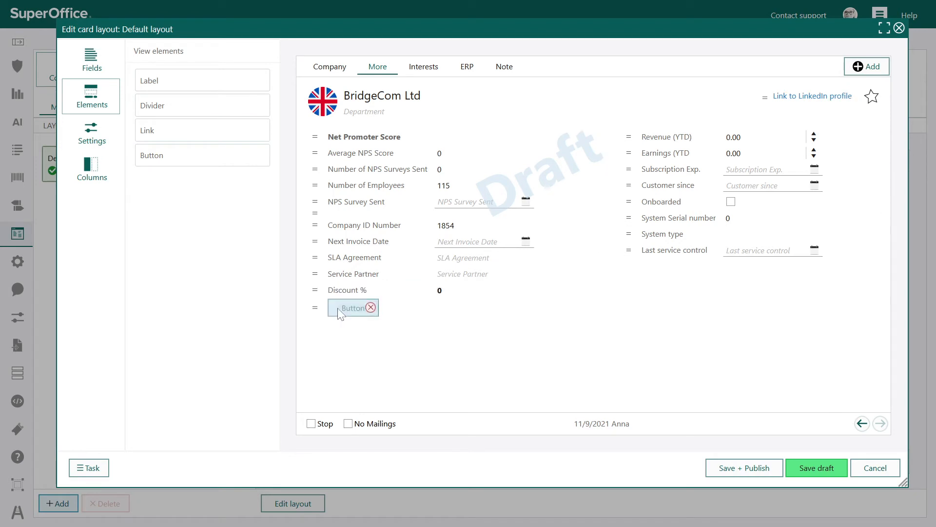
left_click(337, 308)
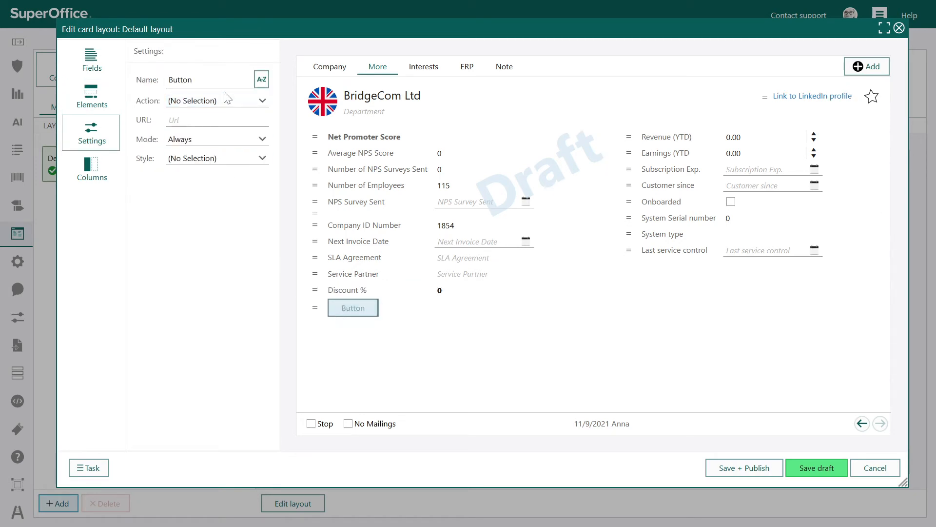
left_click(220, 159)
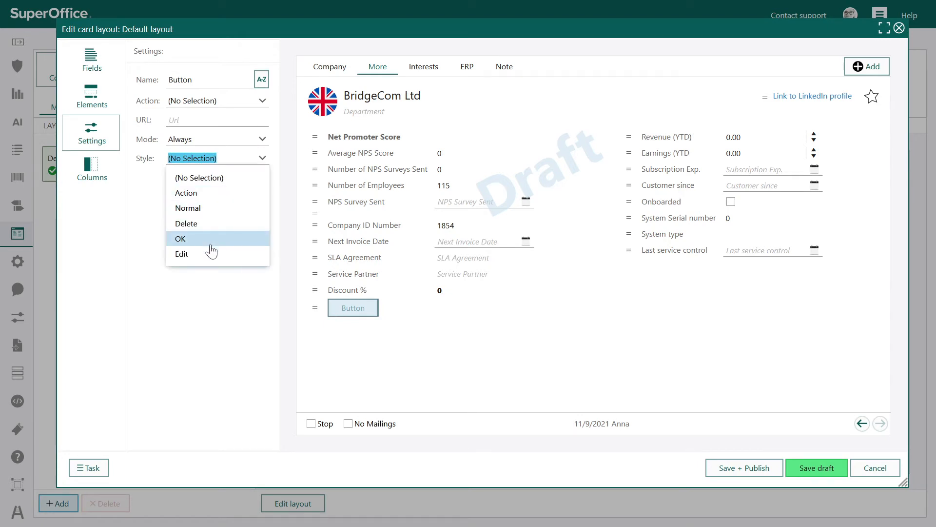
left_click(259, 296)
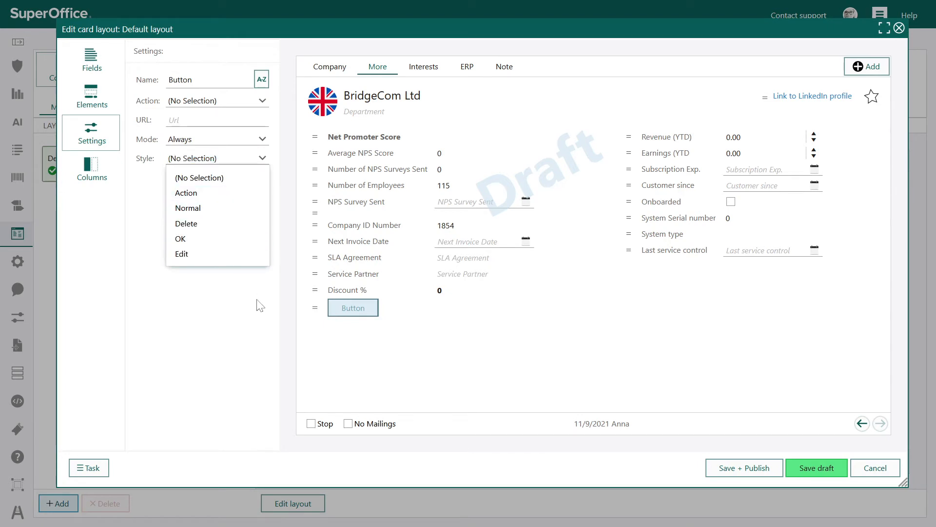
left_click(371, 307)
left_click(370, 308)
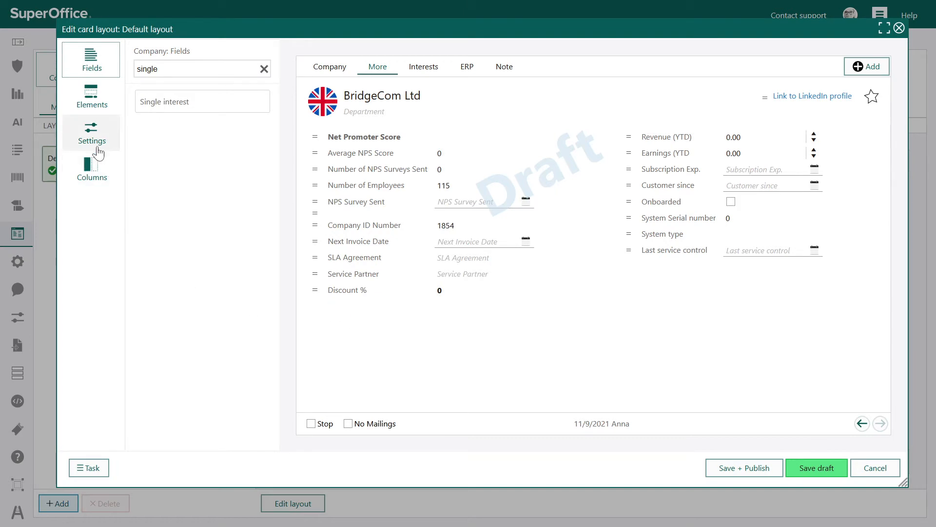
Step: Try the 1-, 3- and 4-column layouts on the More tab and return it to 2 columns
left_click(101, 166)
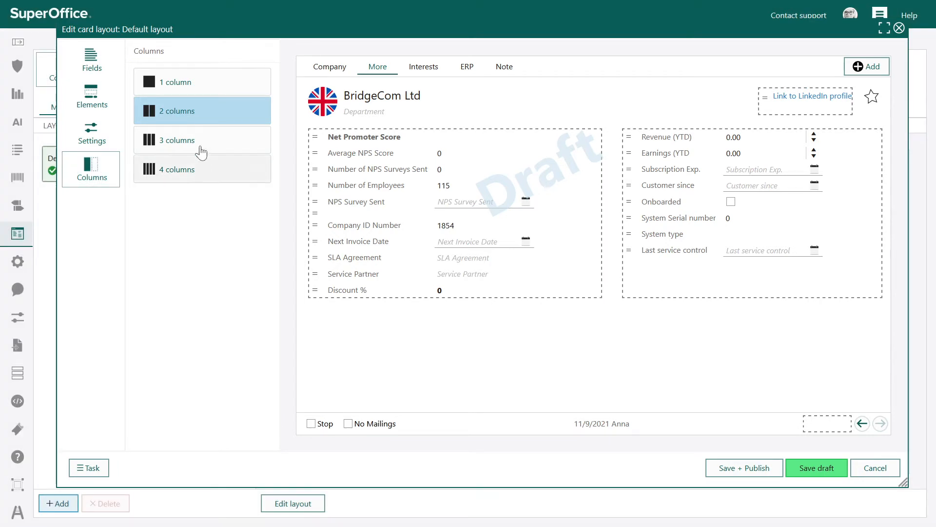
left_click(198, 84)
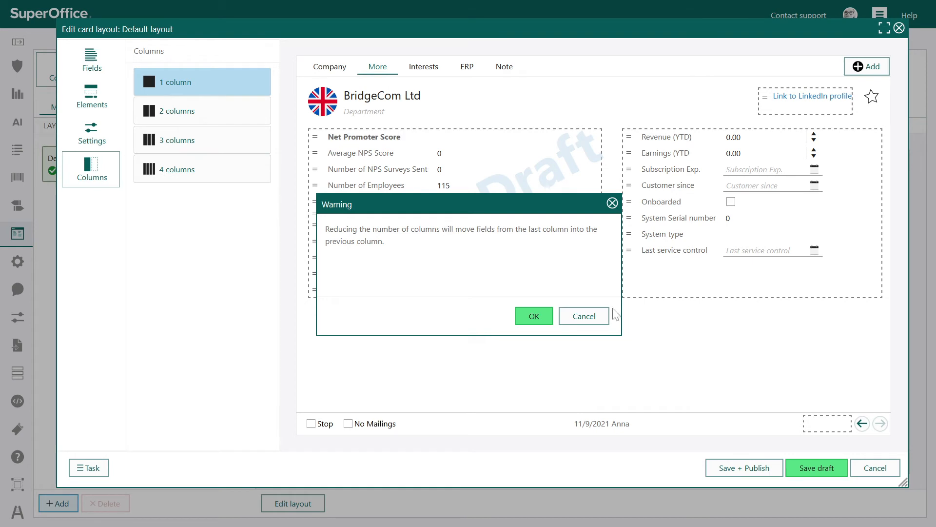
left_click(601, 318)
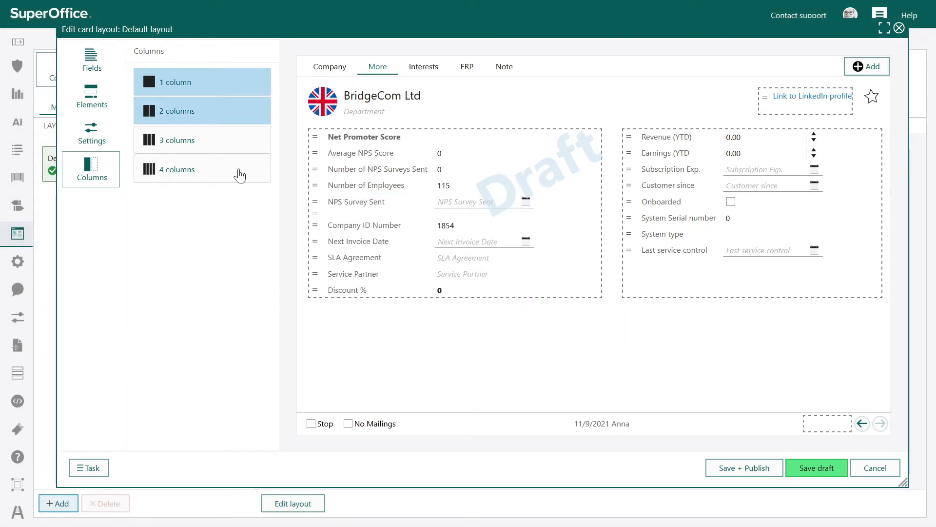
left_click(230, 141)
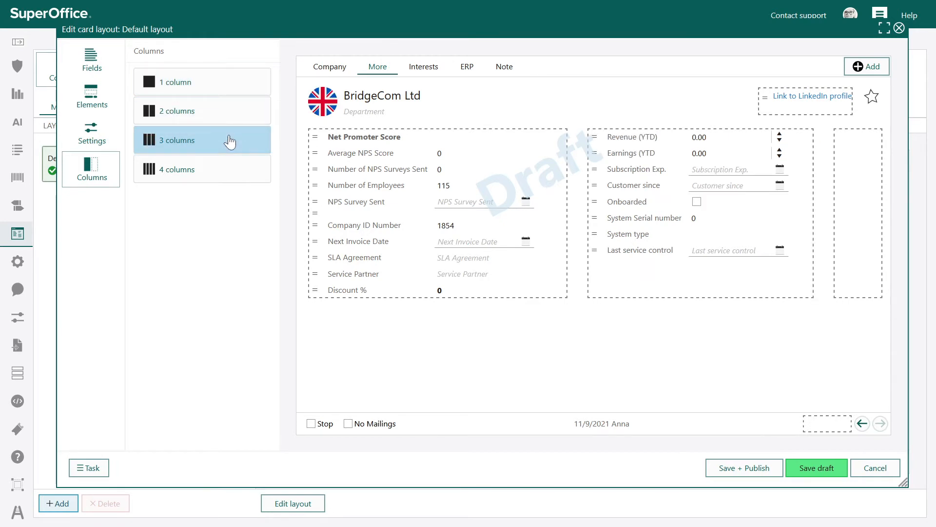
left_click(233, 172)
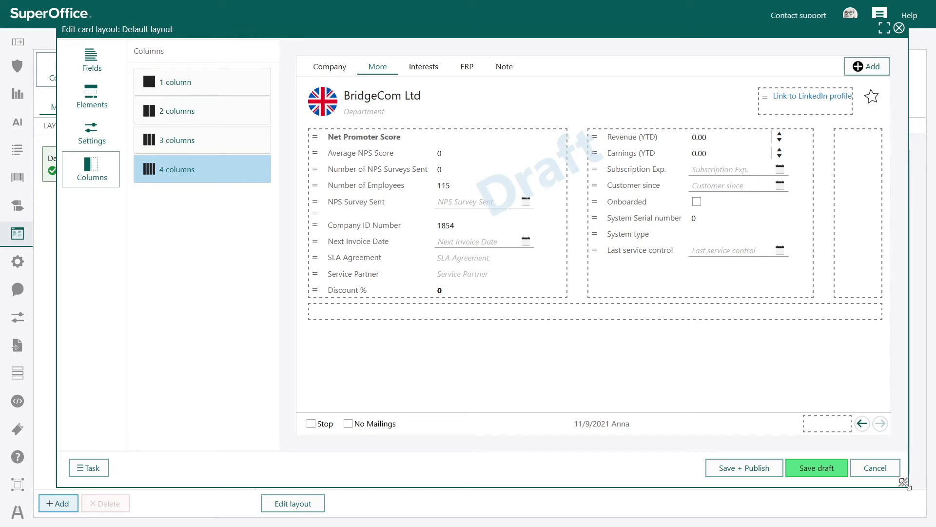
mouse_move(906, 484)
left_mouse_down()
mouse_move(769, 439)
mouse_move(740, 440)
mouse_move(696, 520)
mouse_move(811, 440)
mouse_move(882, 463)
mouse_move(899, 497)
left_mouse_up()
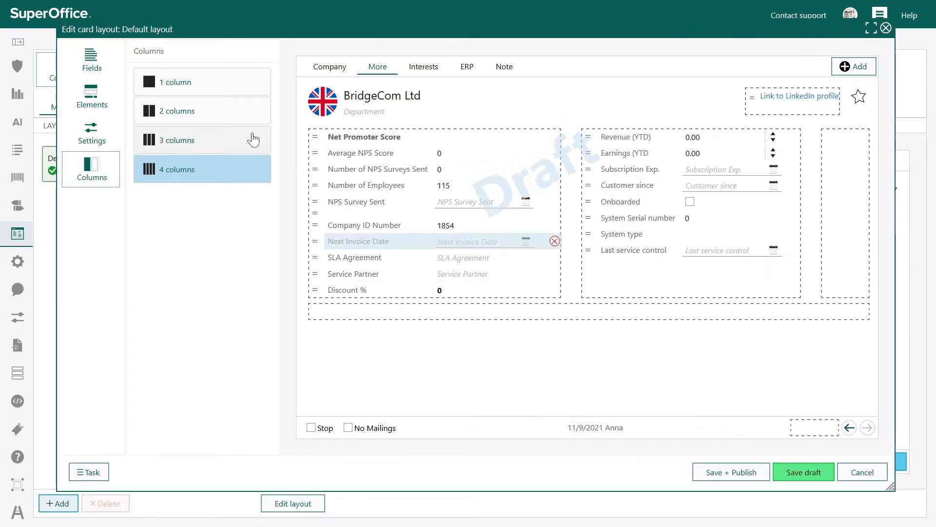
left_click(235, 128)
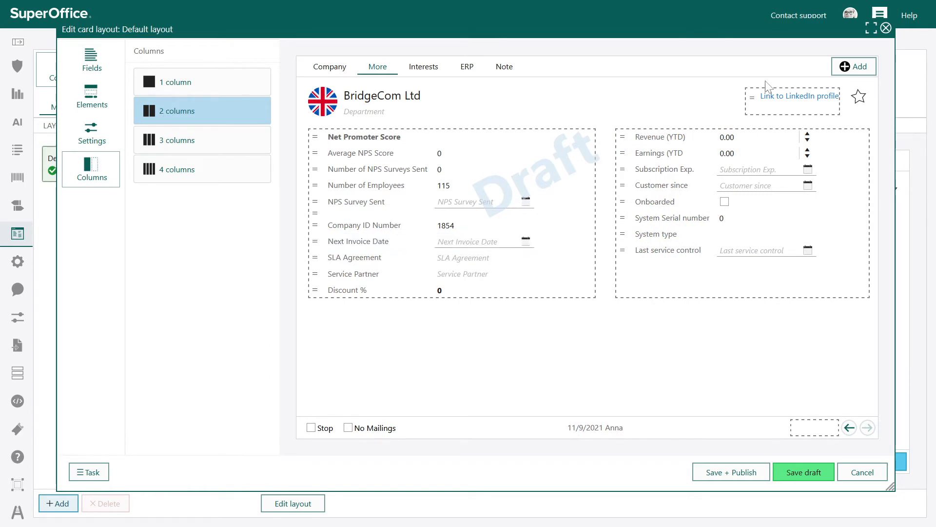
Step: Add a new tab to the company card and title it Agreement, keeping 2 columns
left_click(850, 67)
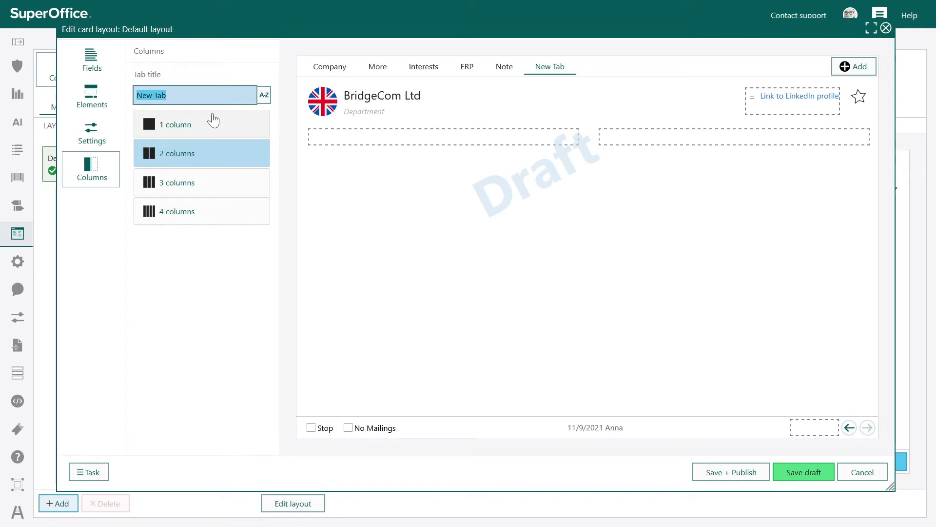
type("Agreement")
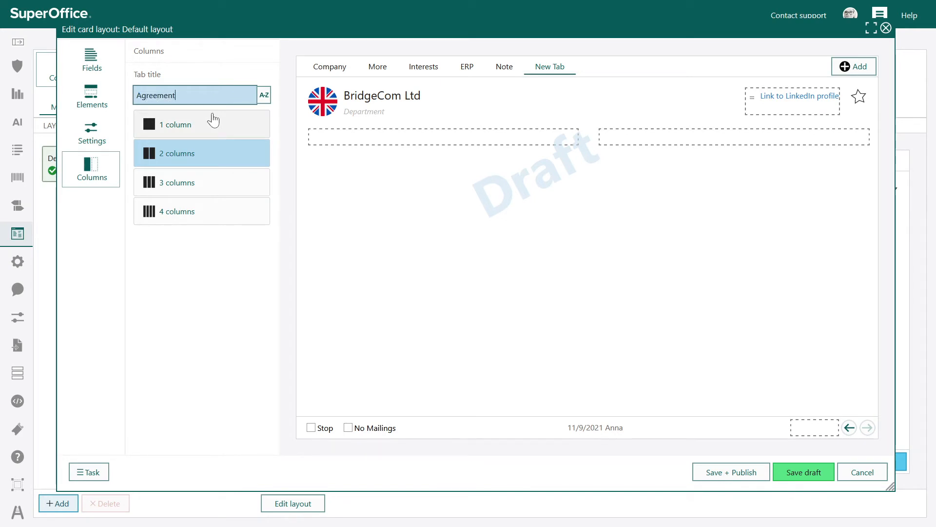
left_click(228, 269)
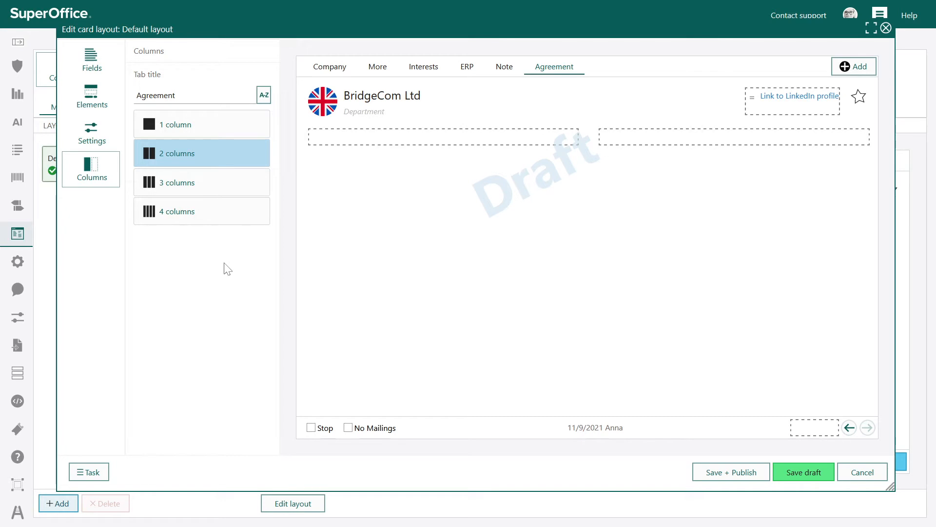
Step: Move Company ID Number, Customer since, Next Invoice Date, Subscription Exp., Service Partner, SLA Agreement and Discount % from the More tab to the Agreement tab
left_click(374, 72)
left_click_drag(315, 225, 464, 138)
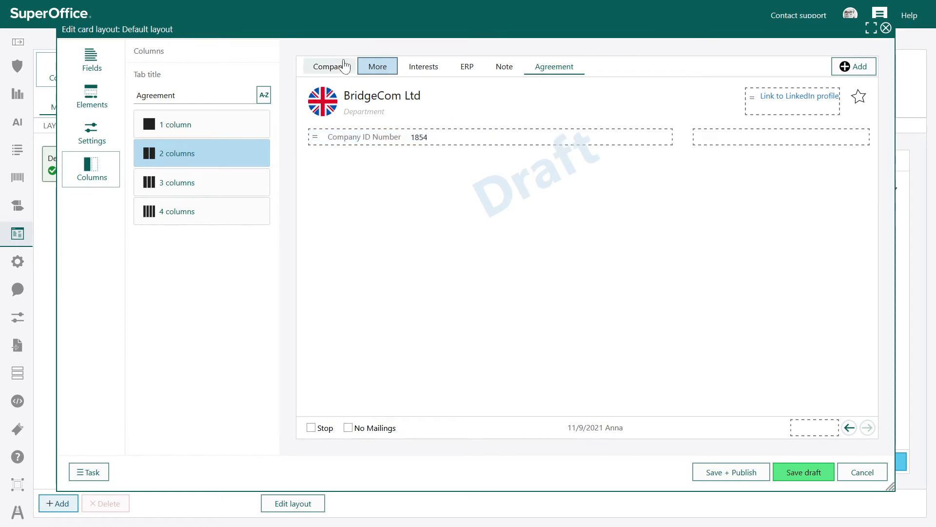
left_click(372, 69)
left_click_drag(315, 218, 486, 156)
left_click(376, 68)
left_click_drag(620, 171, 504, 223)
left_click_drag(502, 216, 493, 168)
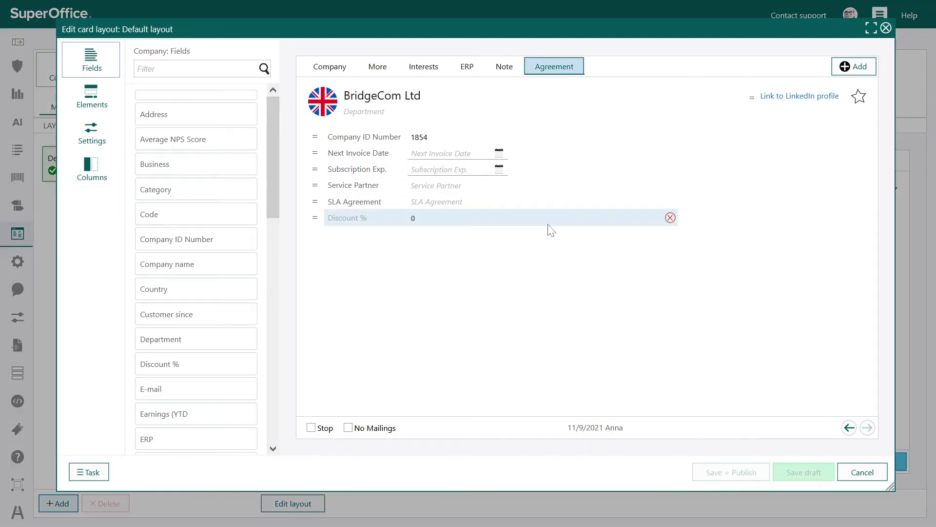
left_click(375, 68)
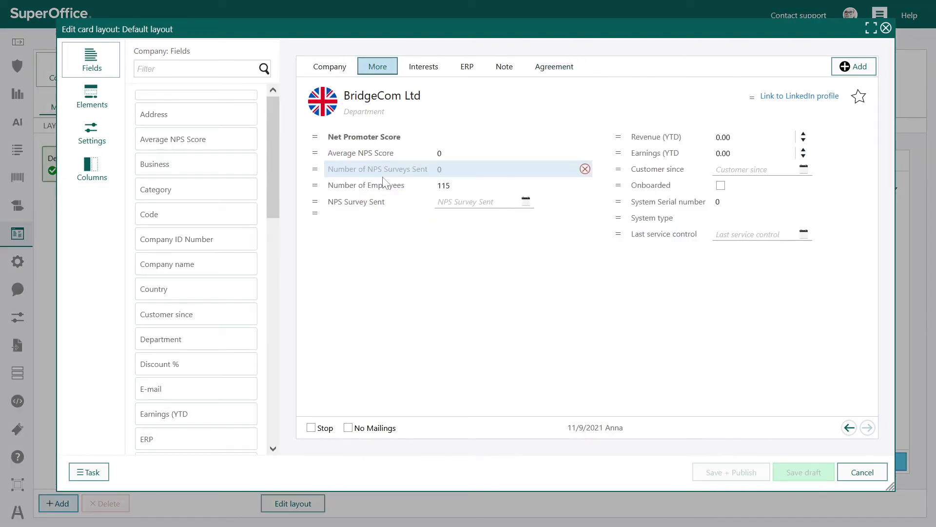
left_click_drag(620, 169, 519, 144)
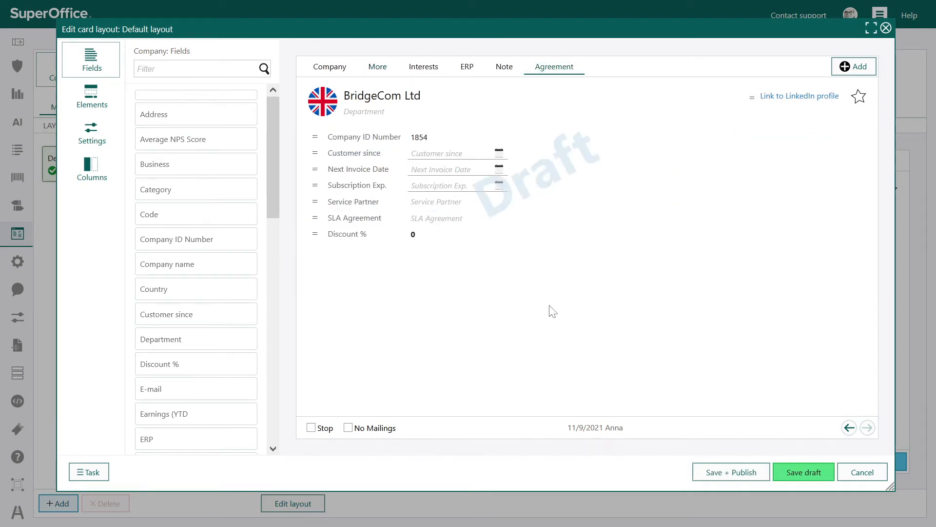
Step: Review the layout's reset, tab removal and draft discard options, and save the layout as a draft
left_click(92, 473)
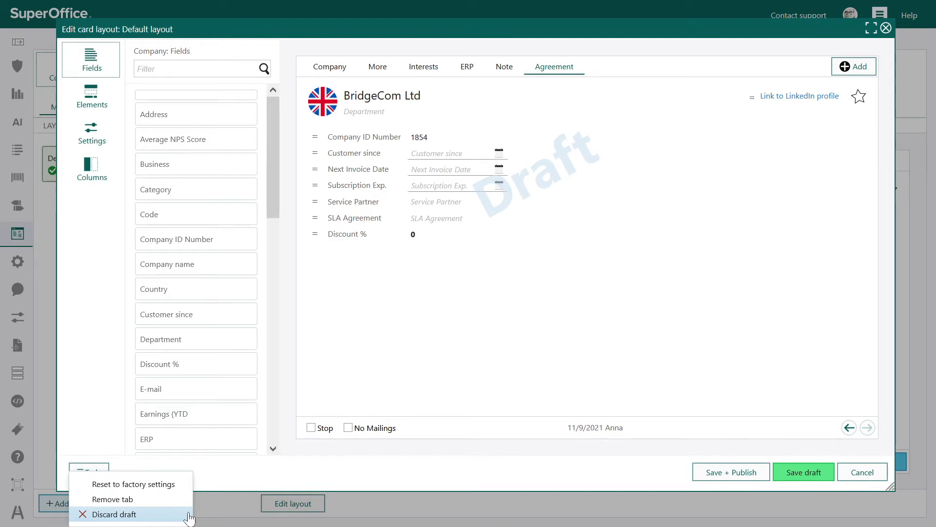
left_click(527, 464)
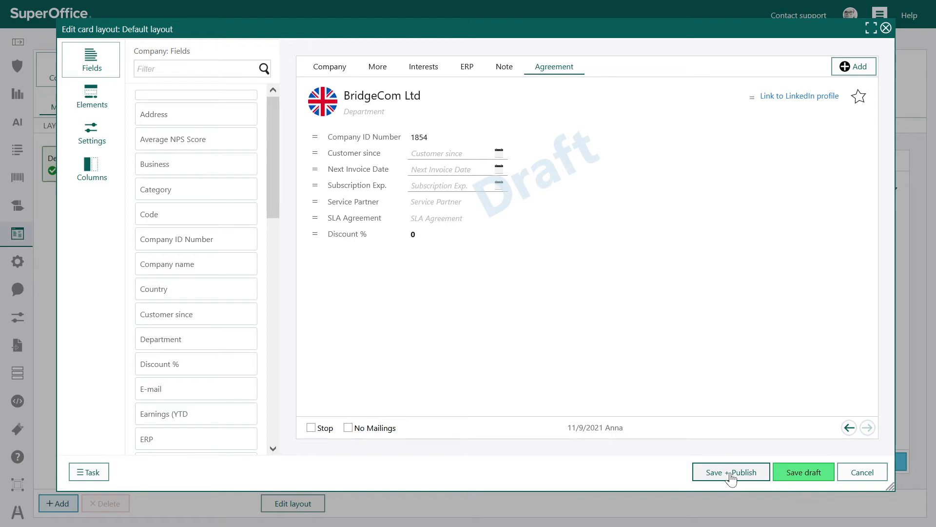
left_click(803, 473)
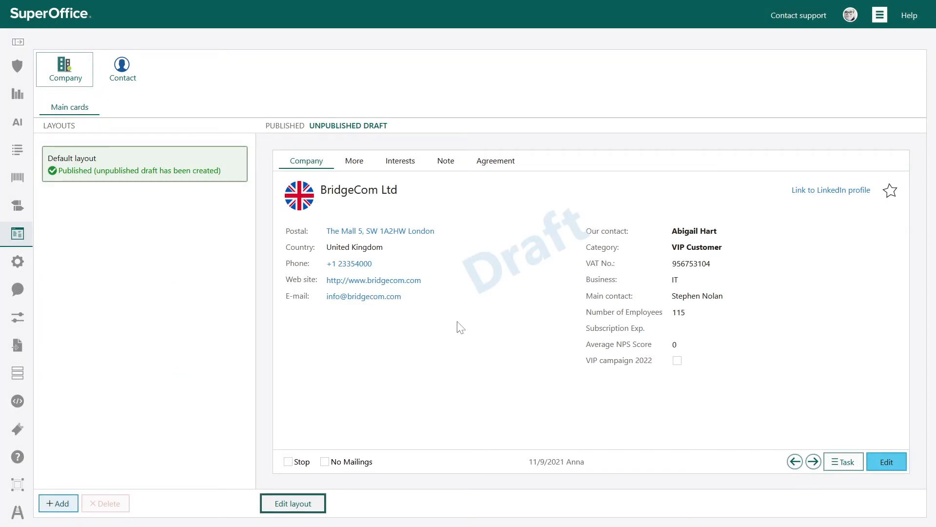
Step: Compare the published and unpublished draft company layouts, and look at the Details tab of the contact layout
left_click(287, 127)
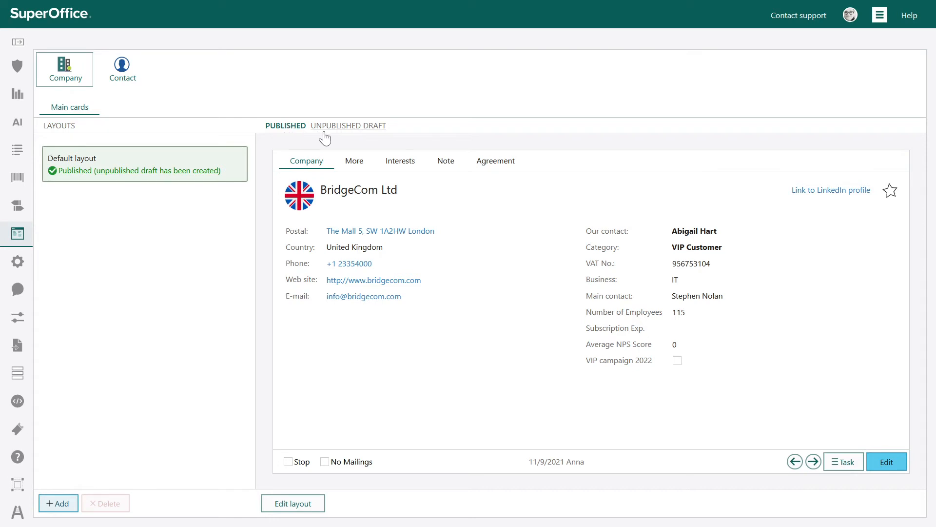
left_click(349, 127)
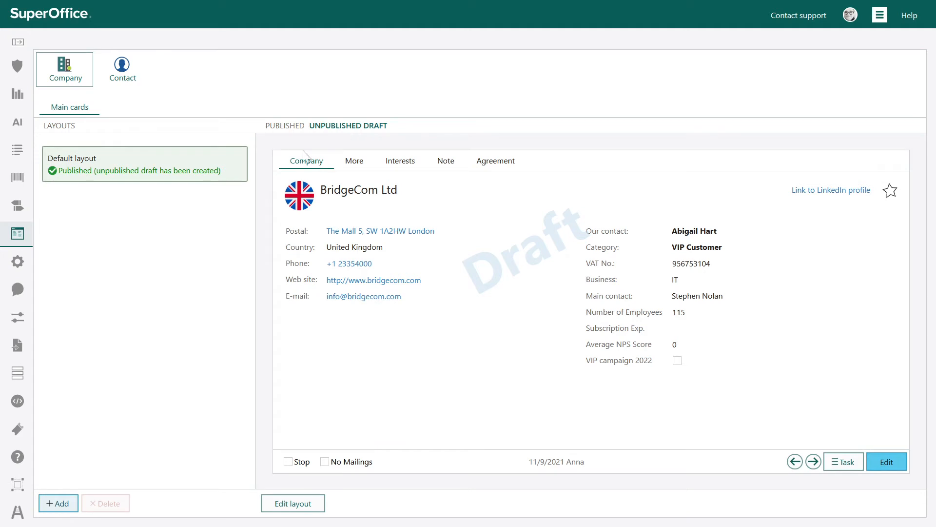
left_click(128, 81)
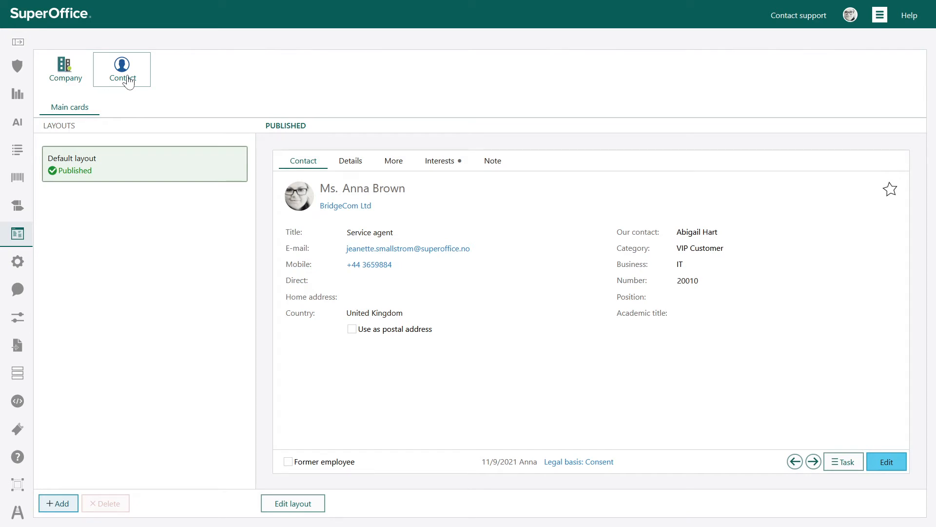
left_click(361, 166)
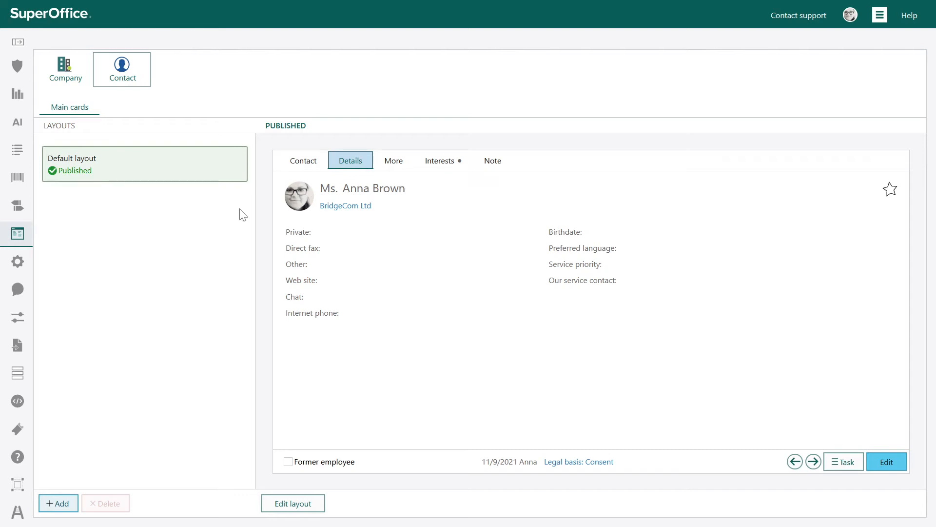
Step: Start a new company layout based on the Default layout and name it Customer Service
left_click(86, 77)
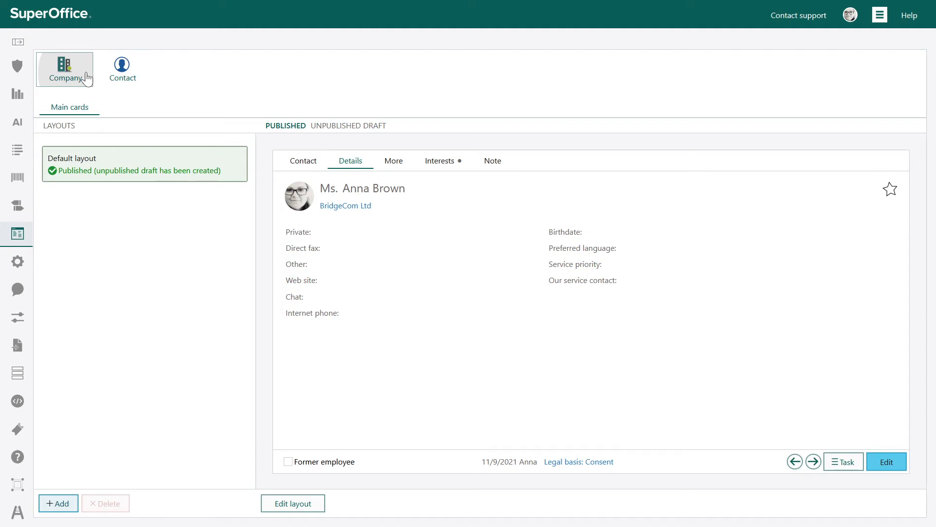
left_click(86, 78)
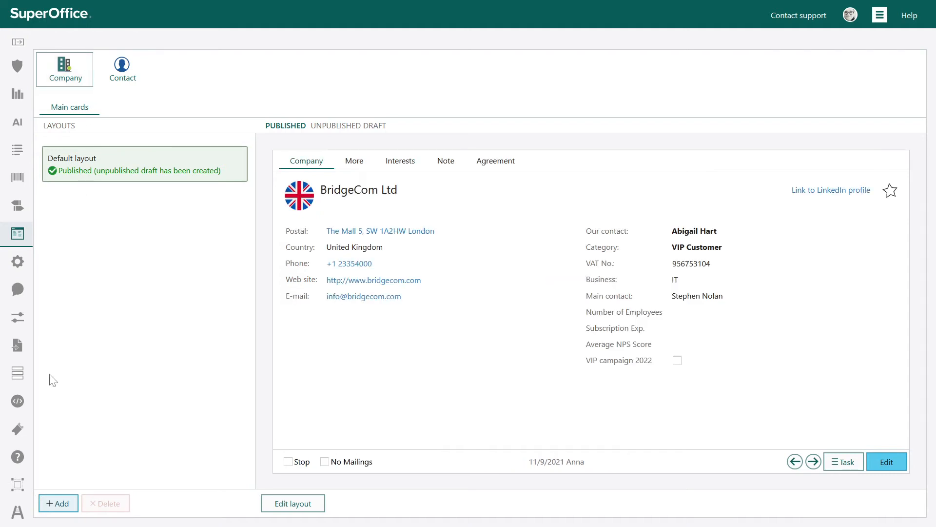
left_click(58, 503)
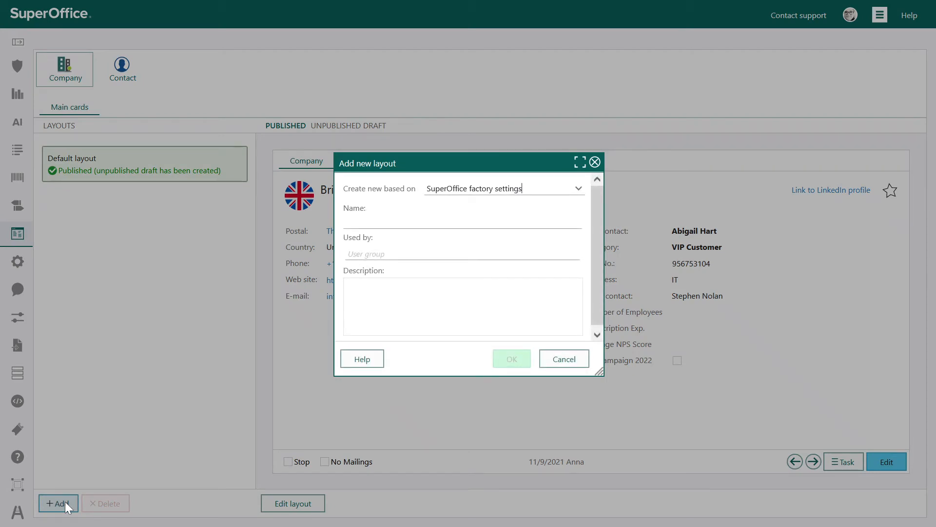
left_click(493, 190)
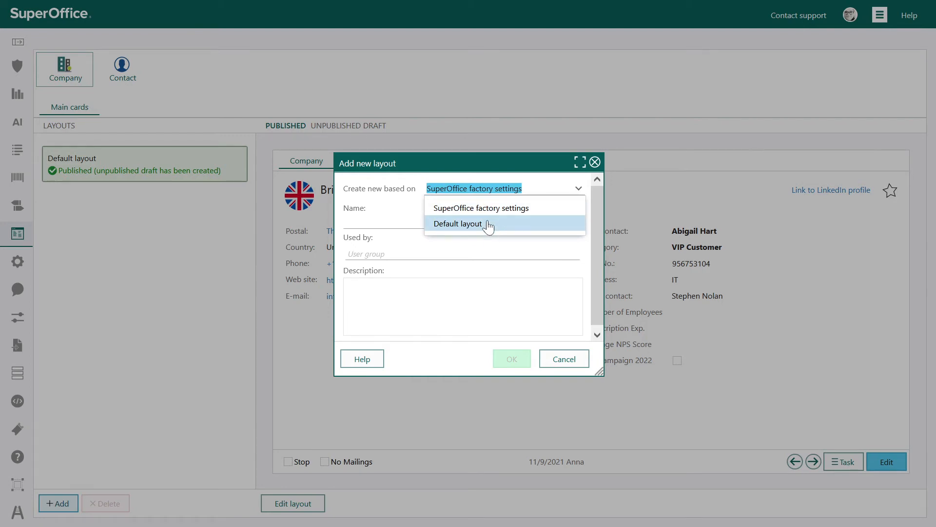
left_click(488, 226)
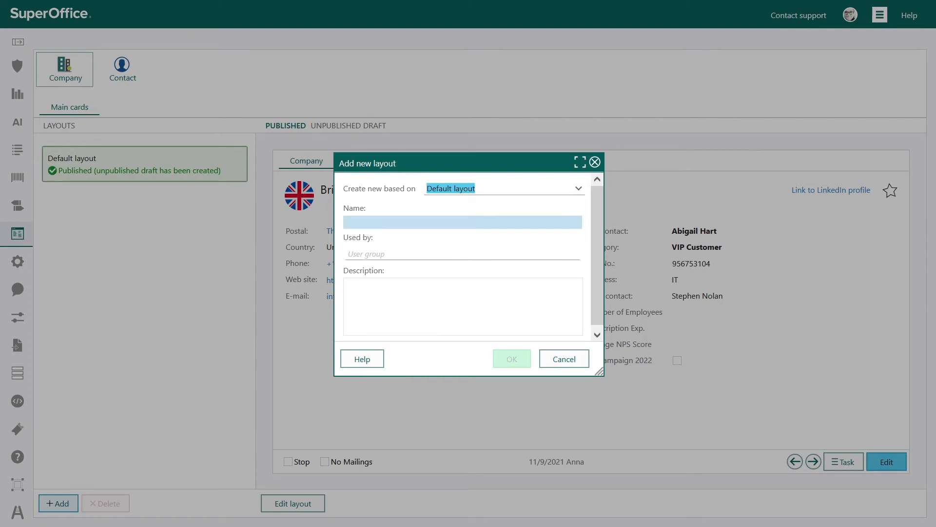
left_click(483, 223)
type("Customer Service")
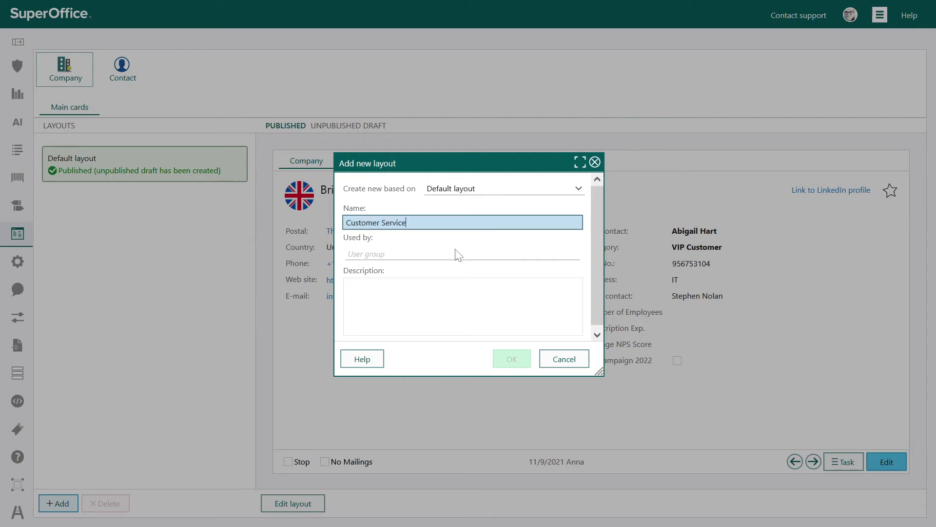
Step: Assign the layout to the Services user group, describe it as "Layout for the Customer Service team", create it and review its settings
left_click(425, 254)
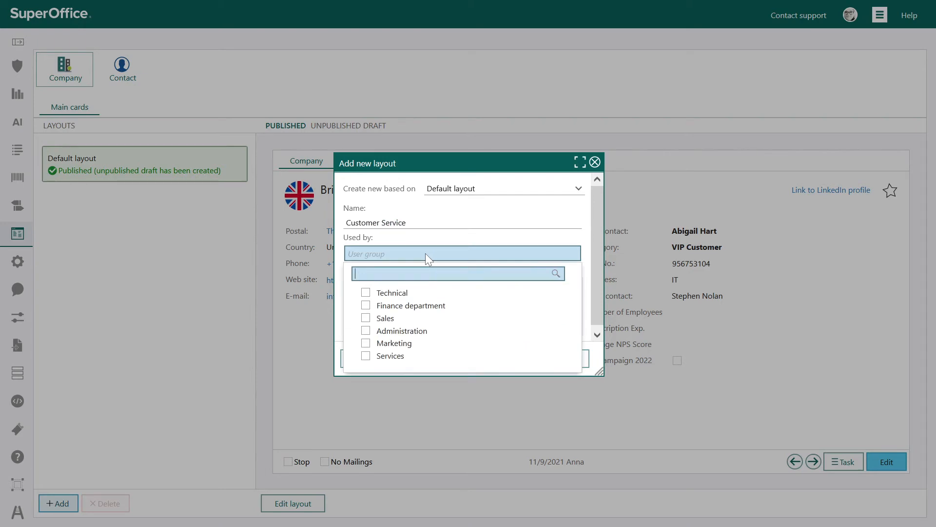
left_click(366, 355)
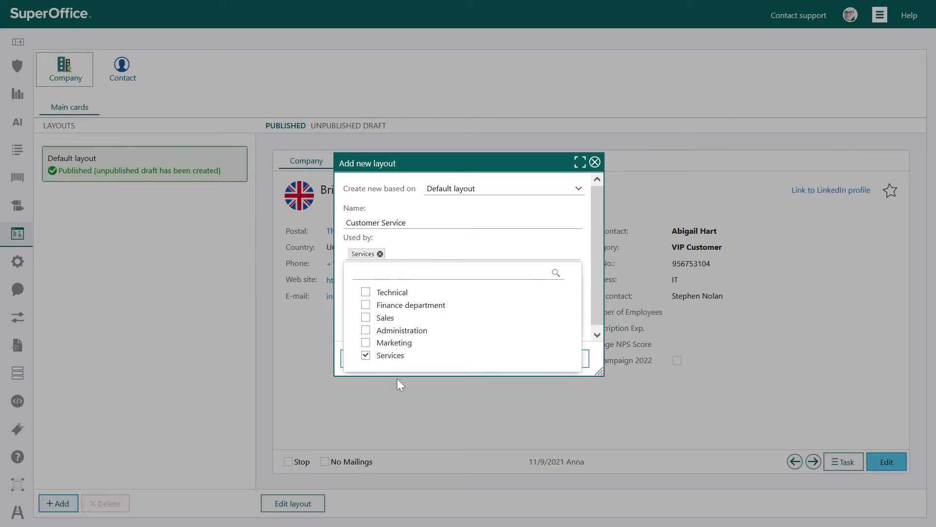
left_click(454, 241)
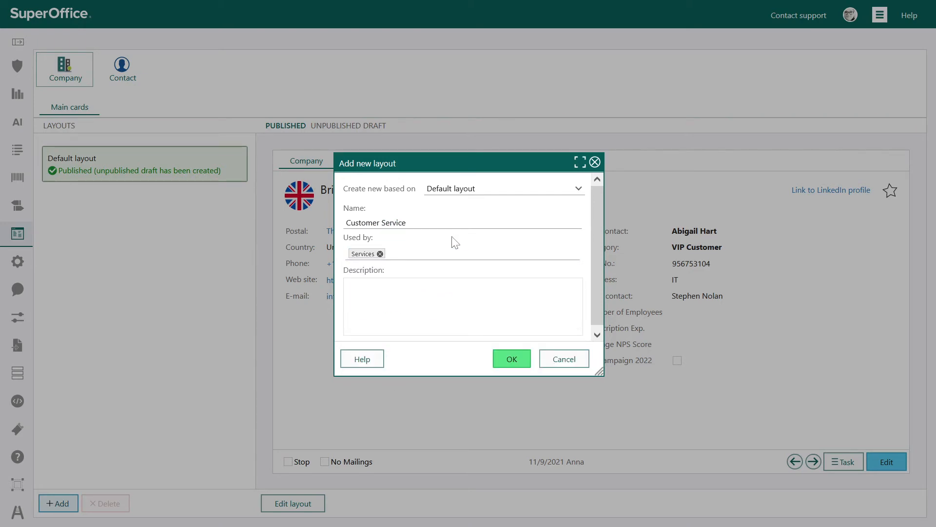
left_click(449, 296)
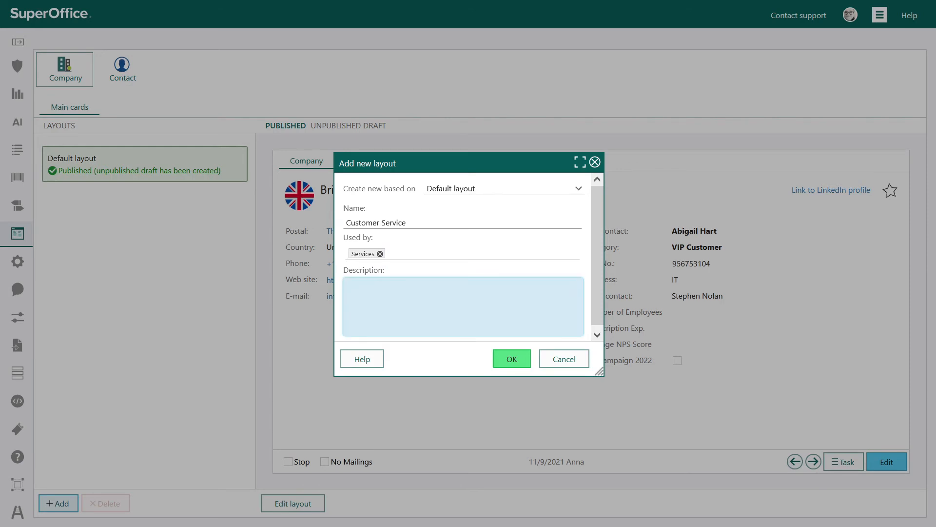
type("Layout for the Customer Service team")
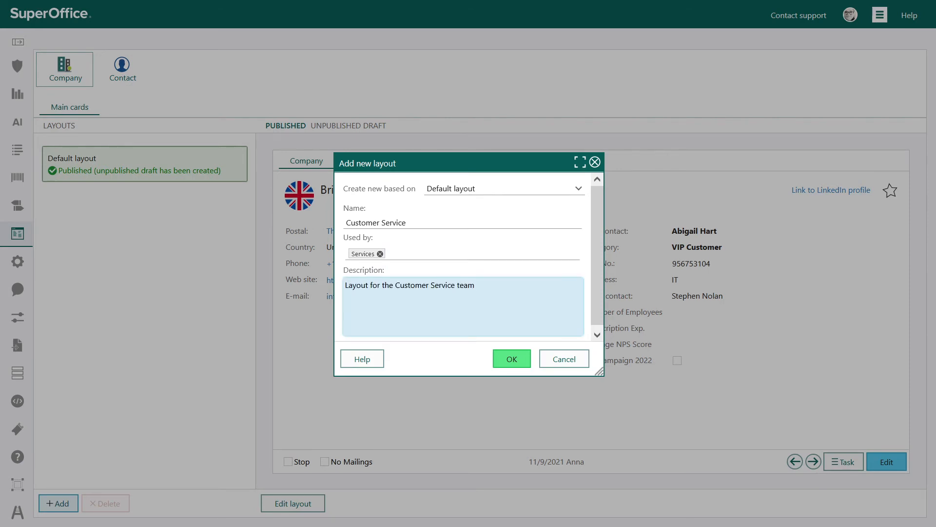
left_click(529, 366)
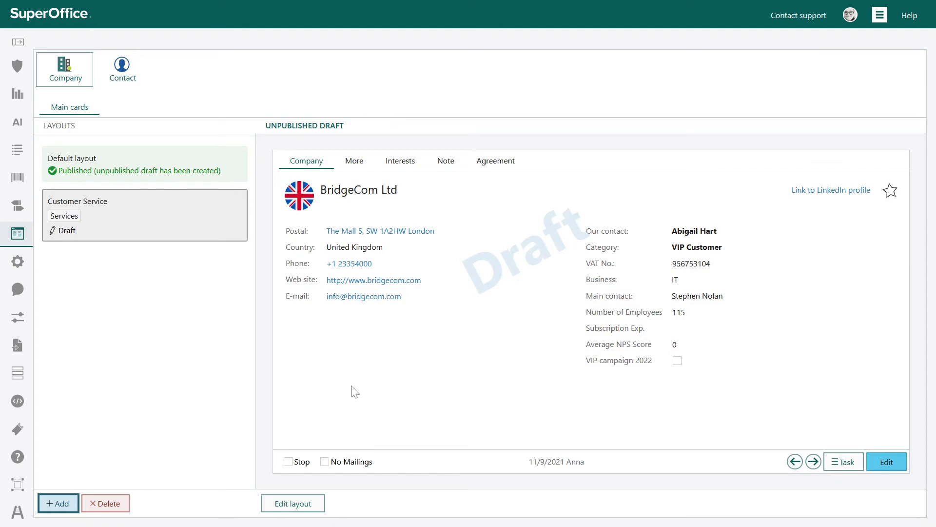
left_click(197, 230)
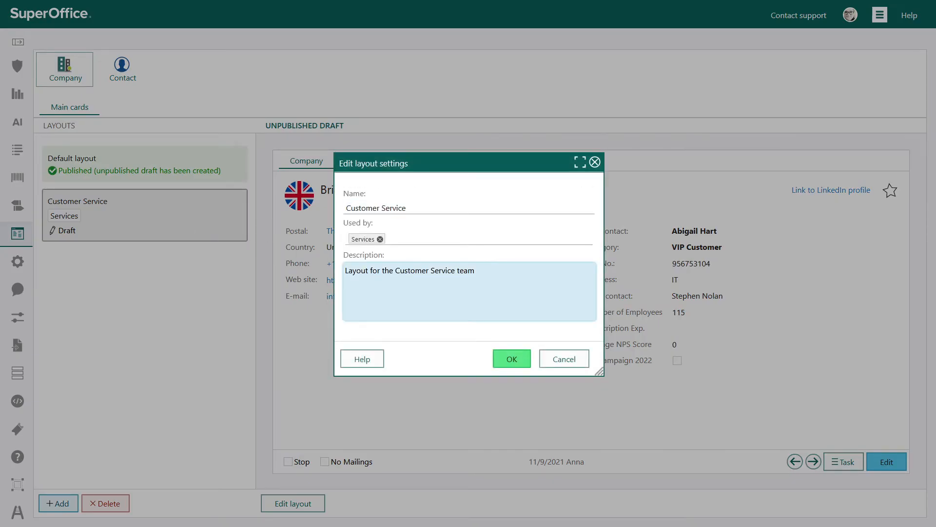
left_click(564, 359)
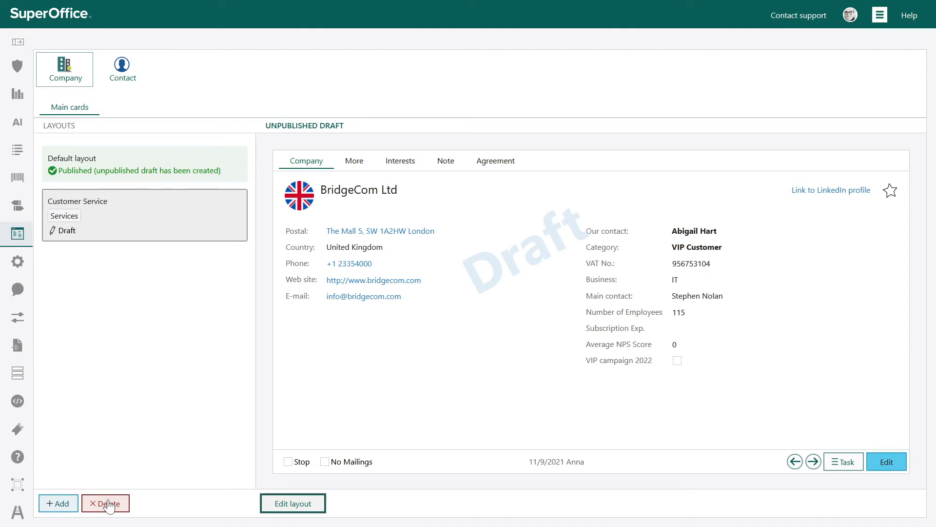
Step: In the Customer Service layout, remove VIP campaign 2022 and move Subscription Exp. and Number of Employees above Postal on the Company tab
left_click(282, 504)
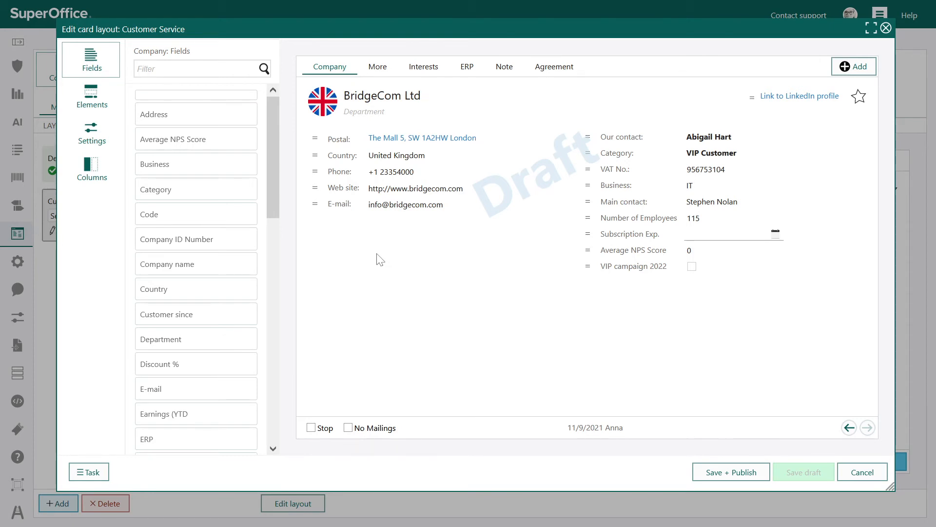
mouse_move(722, 265)
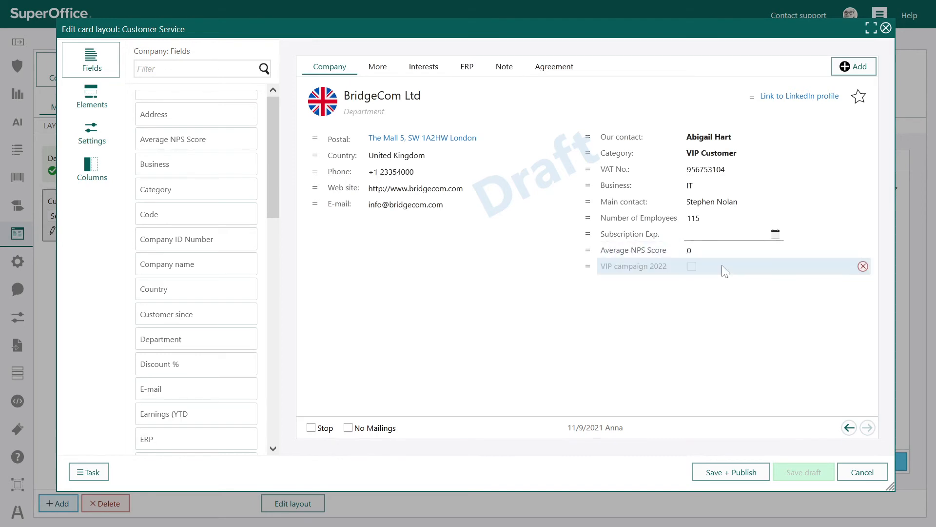
left_click(864, 266)
mouse_move(803, 221)
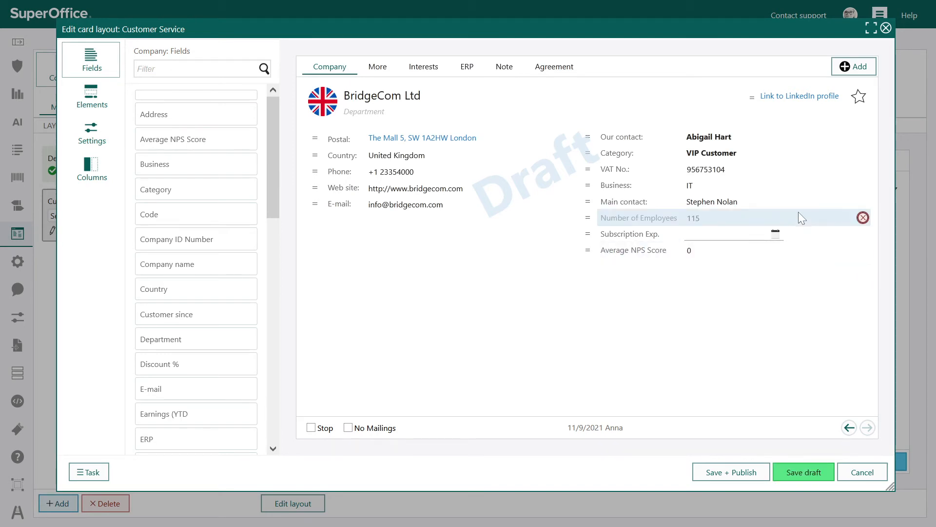
left_click_drag(588, 218, 315, 137)
left_click_drag(611, 218, 370, 69)
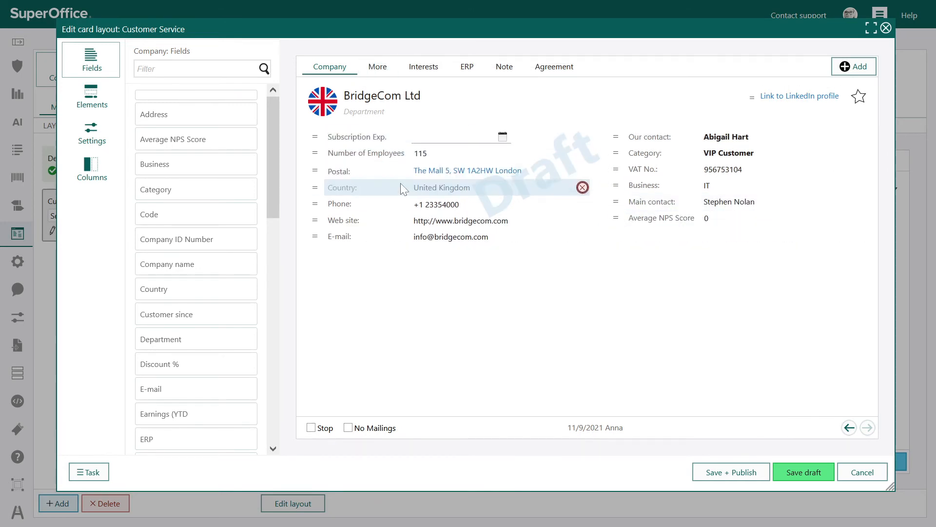
Step: Move Last service control and Onboarded from the More tab to below Average NPS Score on the Company tab
left_click(376, 67)
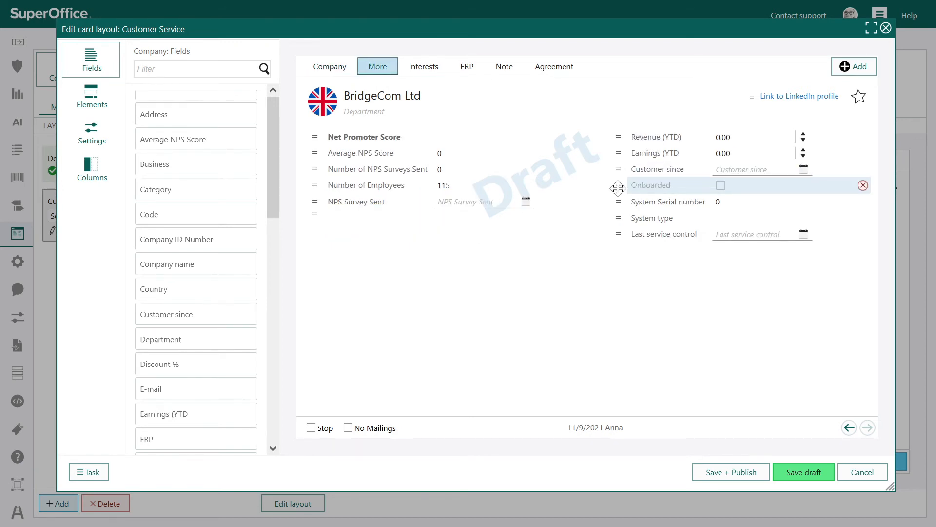
mouse_move(618, 234)
left_mouse_down()
mouse_move(332, 68)
mouse_move(627, 205)
mouse_move(629, 236)
left_mouse_up()
left_click(376, 67)
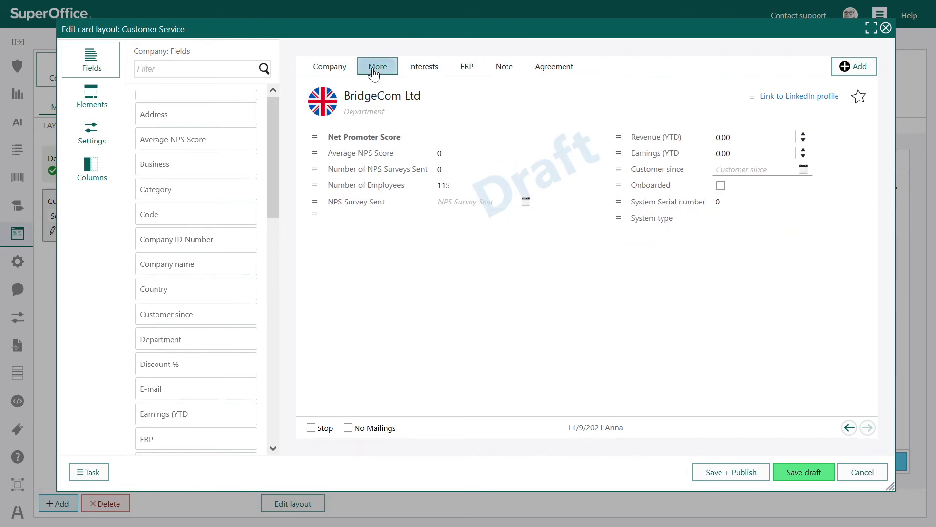
left_click_drag(627, 195, 641, 260)
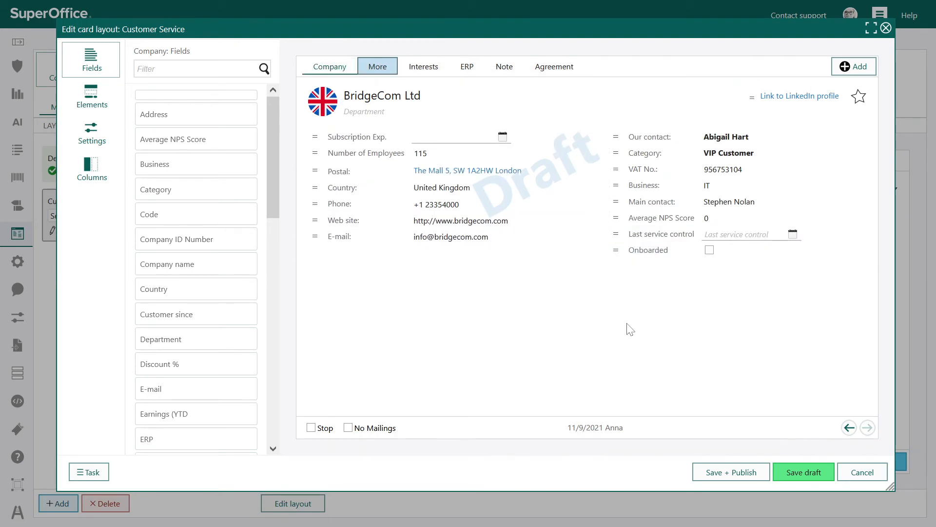
Step: Add the Our service contact field below Our contact on the Company tab, and remove VAT No. and Business
left_click(173, 69)
type("ser")
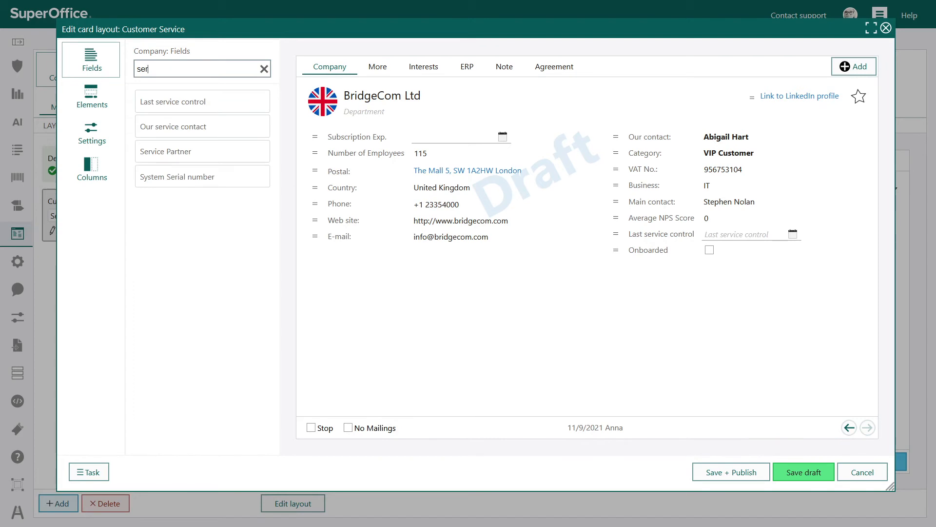
left_click_drag(178, 127, 637, 145)
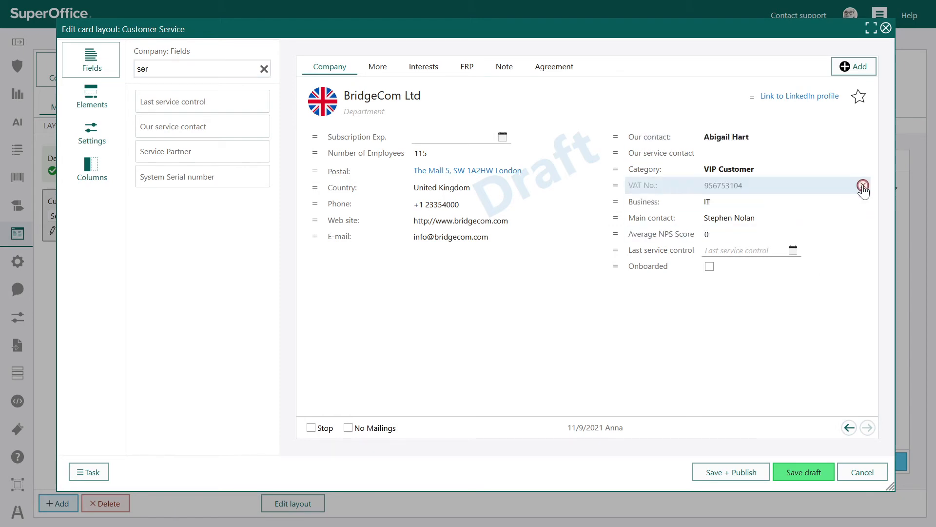
left_click(863, 185)
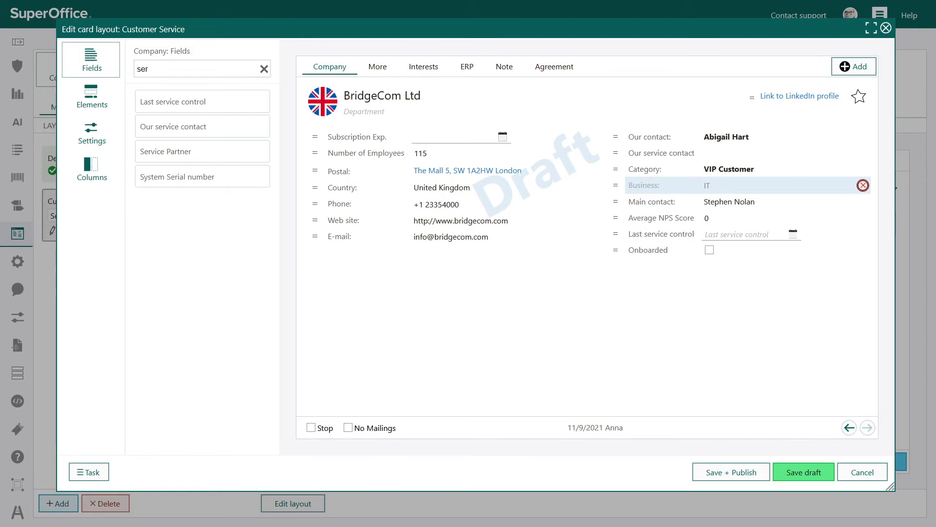
left_click(863, 186)
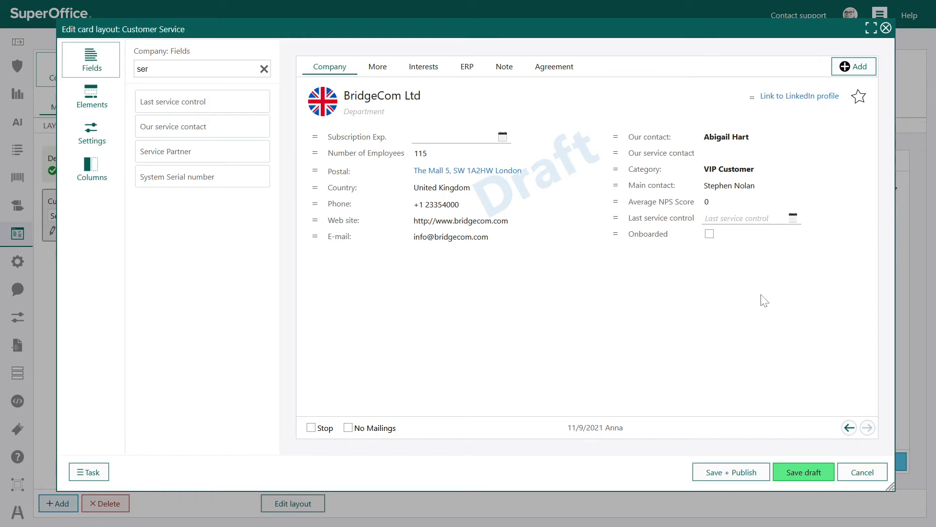
Step: Add a new tab to the Customer Service layout and title it Service, keeping 2 columns
left_click(859, 67)
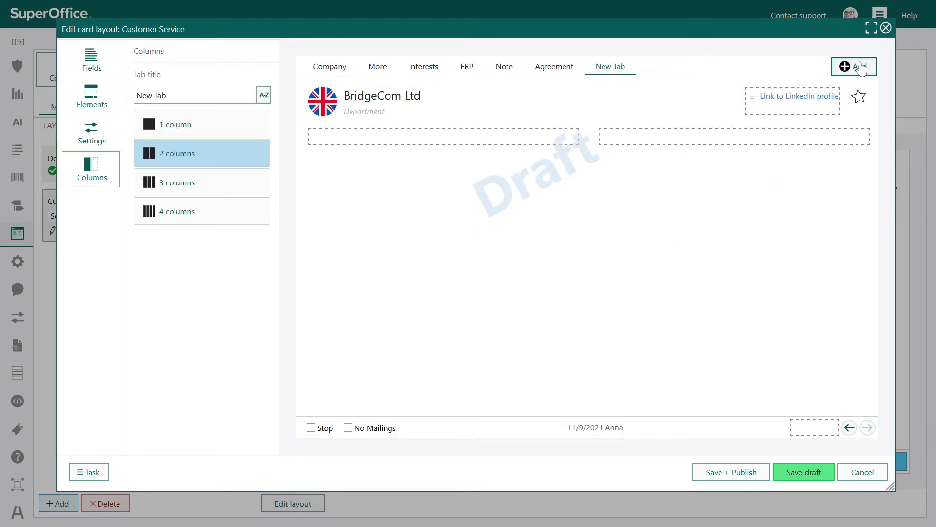
left_click(161, 95)
type("Service")
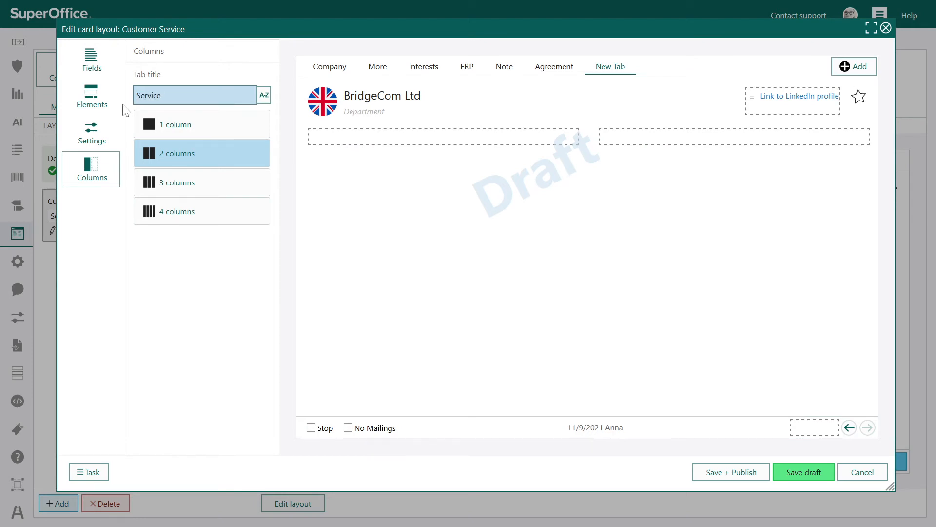
Step: Place Last service control, Service Partner, System Serial number and Our service contact in the first column of the Service tab
left_click(93, 62)
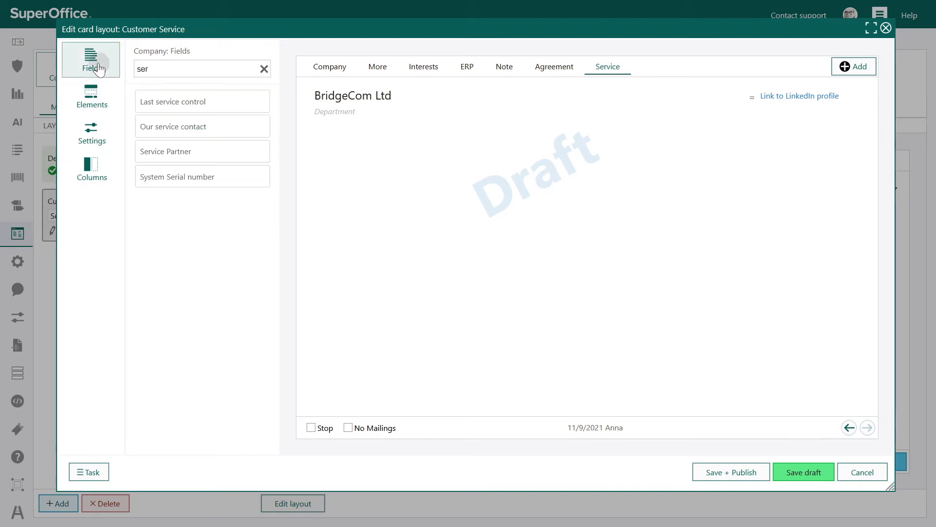
left_click_drag(195, 101, 331, 135)
left_click_drag(217, 126, 335, 142)
left_click_drag(181, 153, 312, 151)
left_click_drag(180, 177, 332, 169)
Step: Filter the fields by "nps" and add Average NPS Score, NPS Survey Sent and Number of NPS Surveys Sent to the Service tab's second column
double_click(143, 68)
type("nps")
left_click_drag(176, 100, 621, 139)
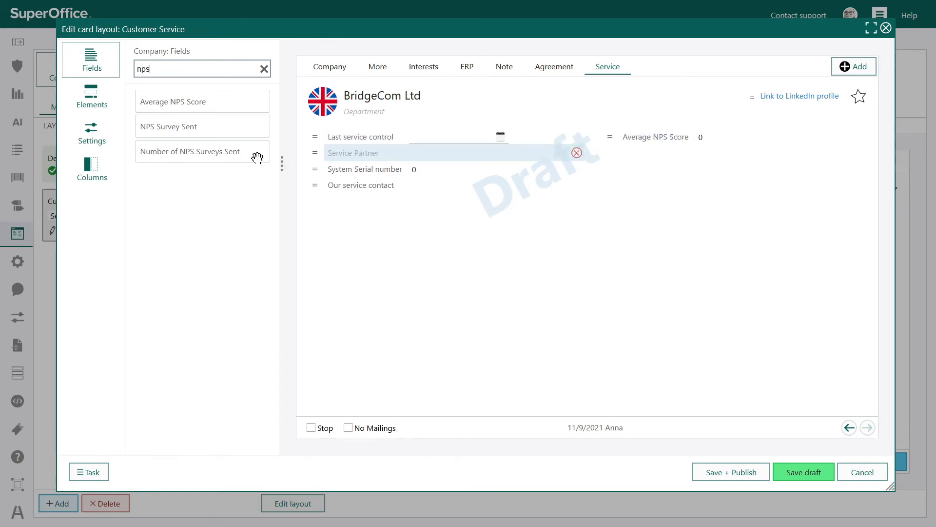
left_click_drag(209, 128, 701, 166)
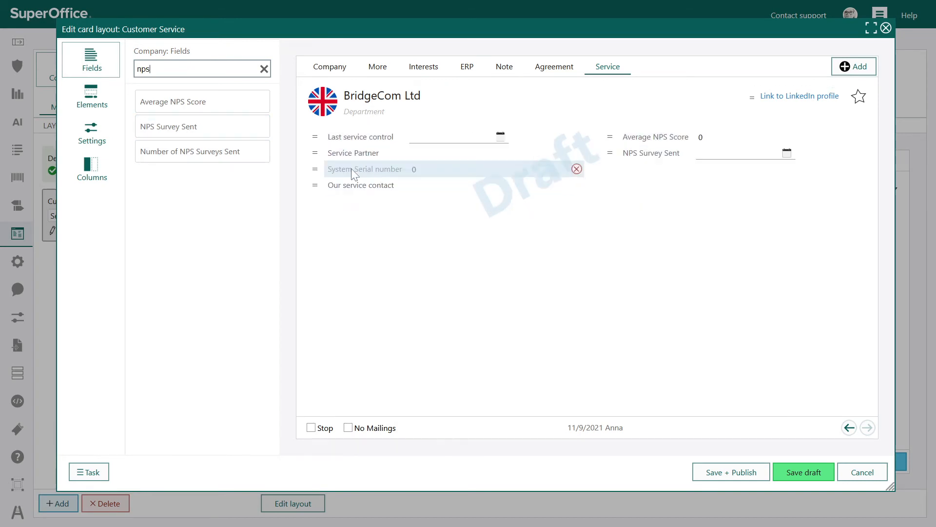
left_click_drag(205, 150, 695, 177)
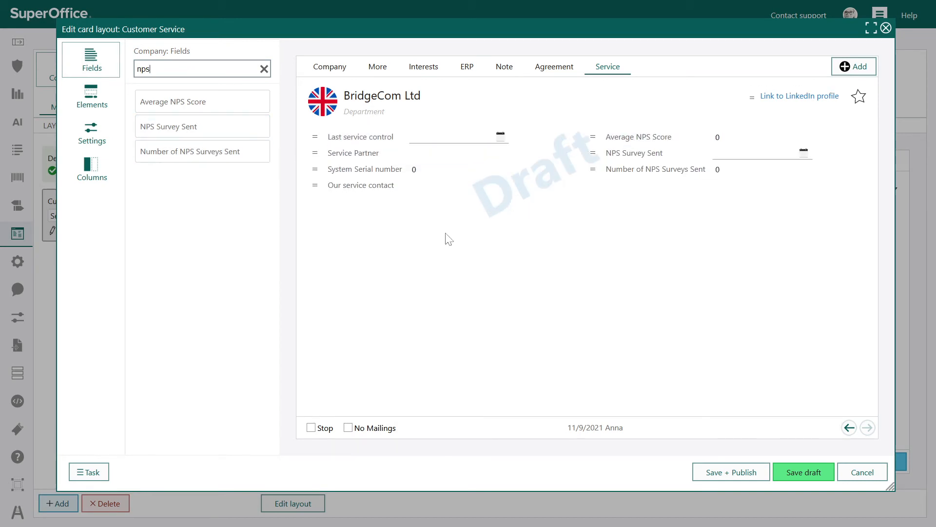
Step: Clear the field filter and add the Onboarded field below Our service contact on the Service tab
left_click(265, 69)
scroll(230, 245, "down", 5)
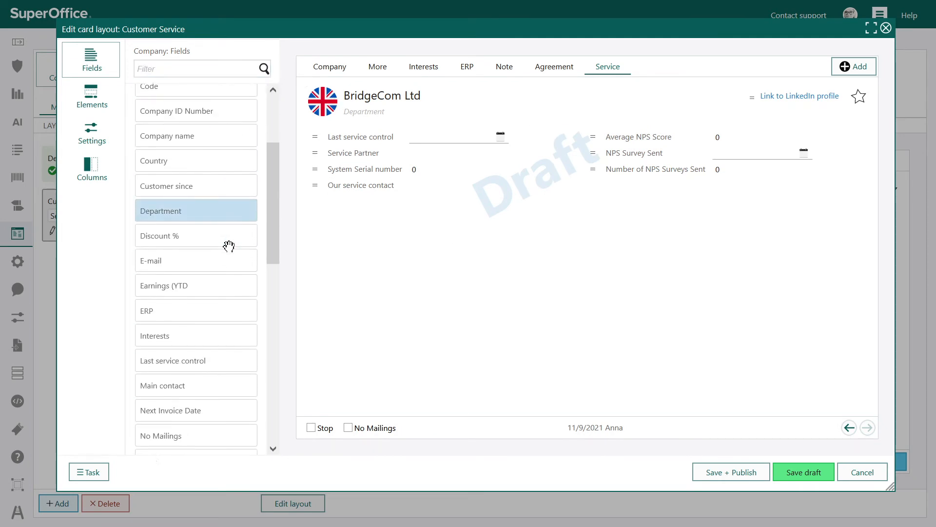
scroll(229, 245, "down", 6)
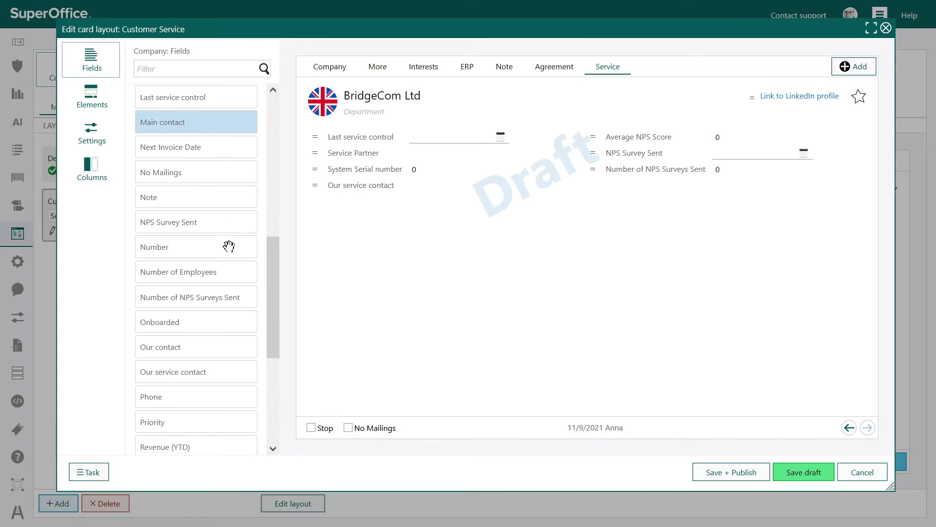
scroll(229, 245, "down", 1)
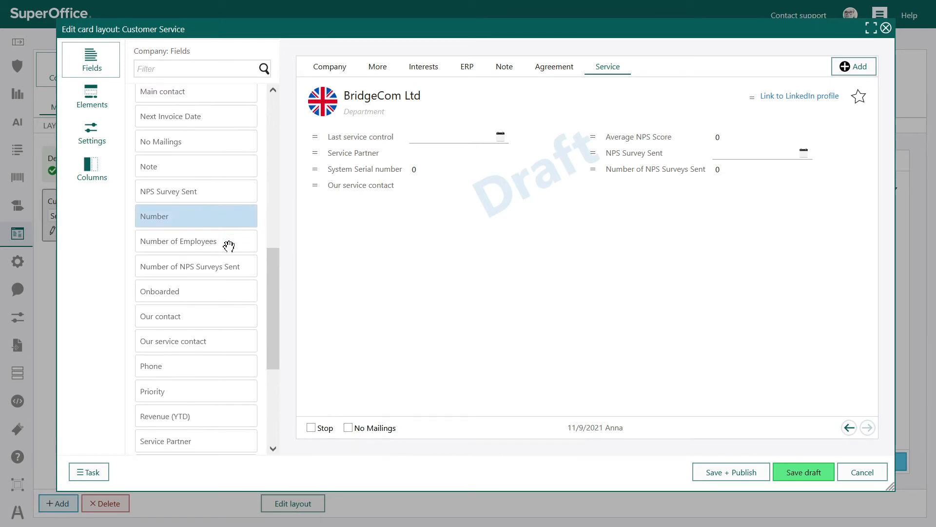
left_click_drag(188, 288, 467, 216)
scroll(191, 343, "down", 5)
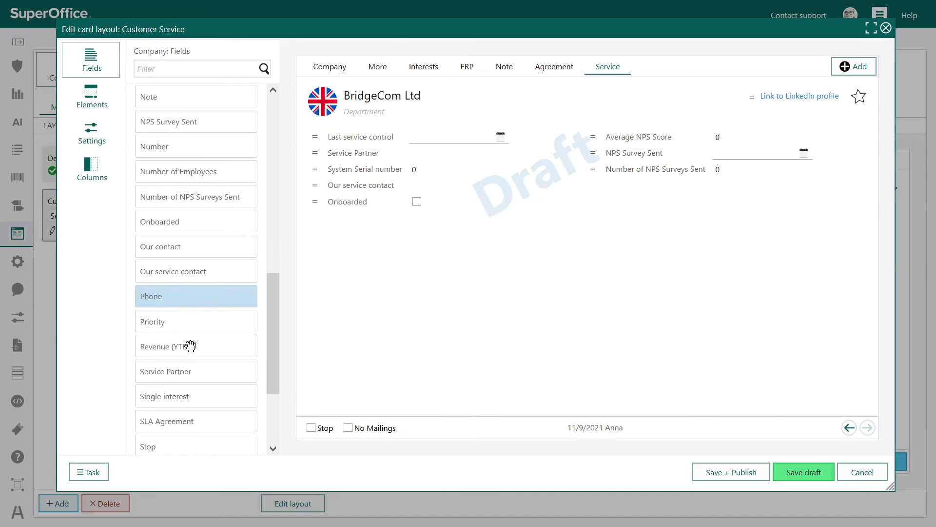
Step: Add Service Partner, System type and System Serial number below Onboarded on the Service tab, and move Last service control below them
left_click_drag(171, 268, 364, 218)
left_click_drag(210, 391, 374, 233)
left_click_drag(209, 408, 343, 256)
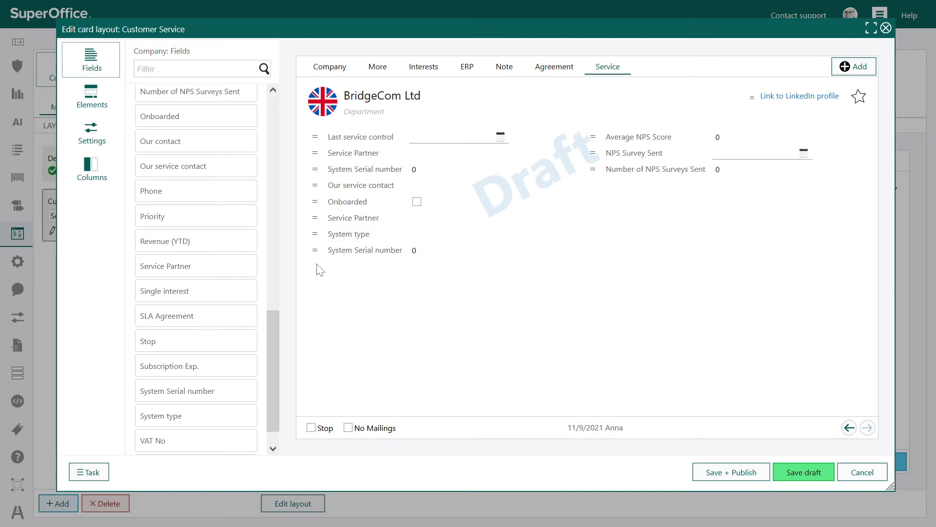
left_click_drag(324, 137, 333, 246)
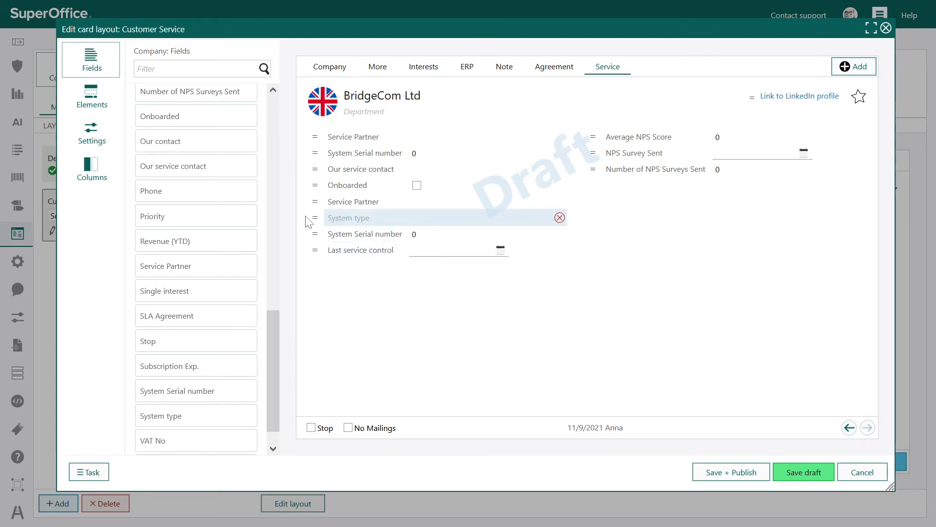
Step: Insert a divider and a label above System type in the Service tab's first column
left_click(92, 97)
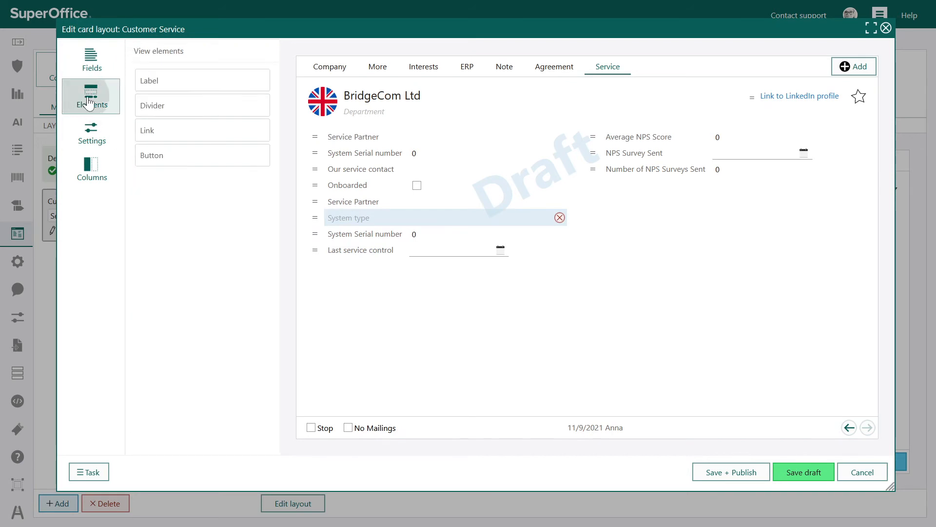
left_click_drag(180, 107, 379, 227)
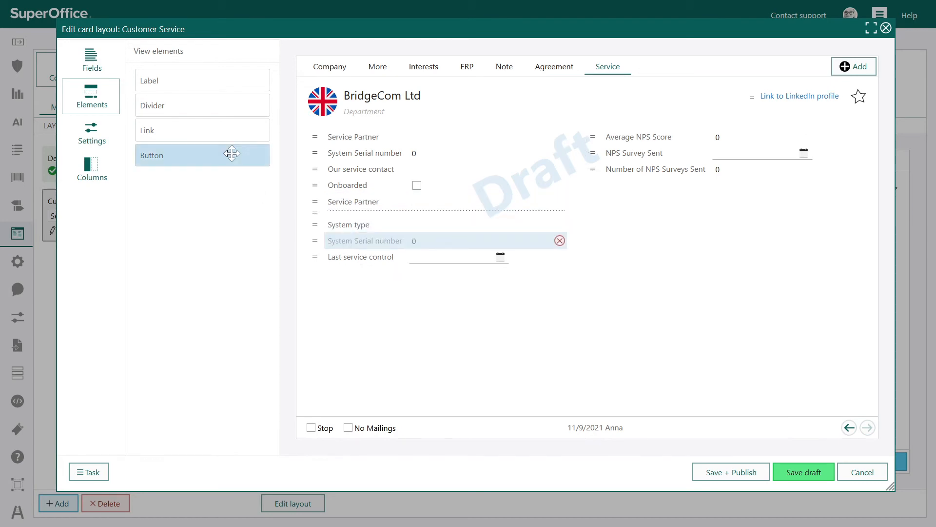
left_click_drag(195, 82, 358, 232)
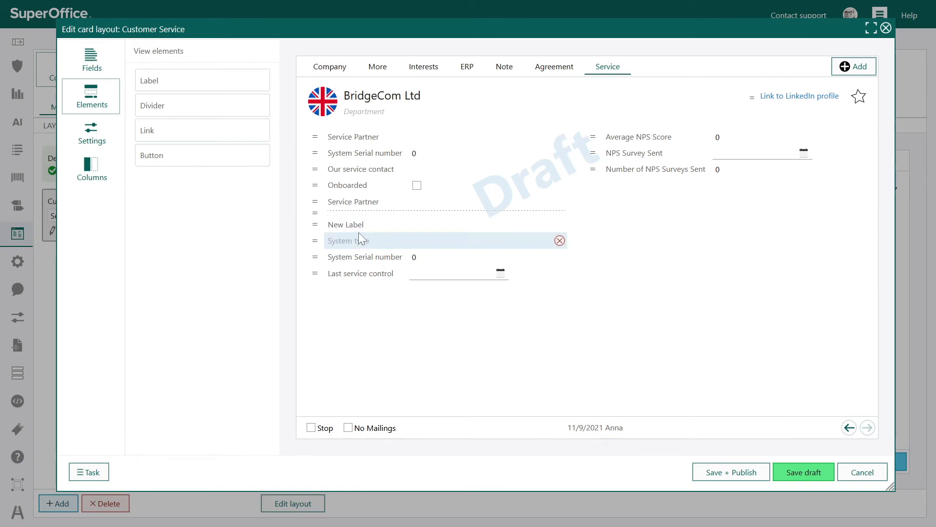
Step: Title the new label "System info" in bold, and save and publish the company card's Customer Service layout
left_click(362, 226)
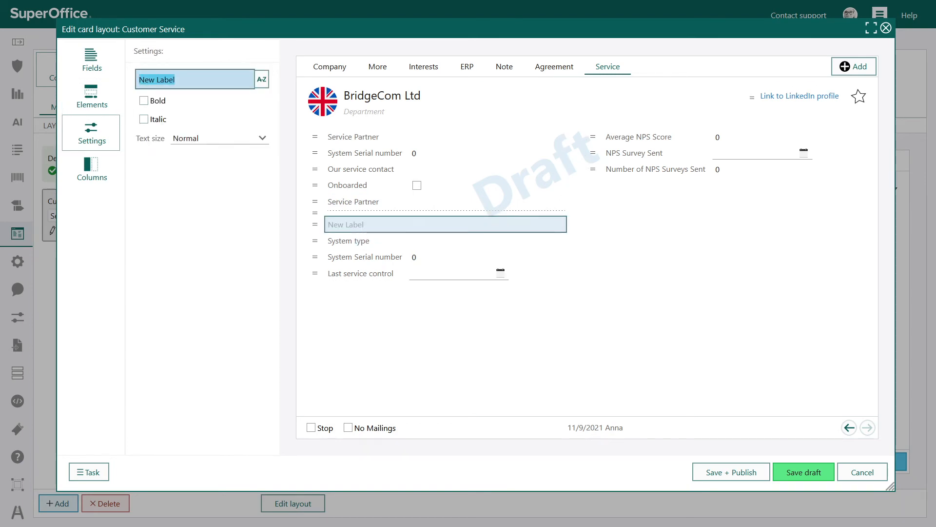
type("System info")
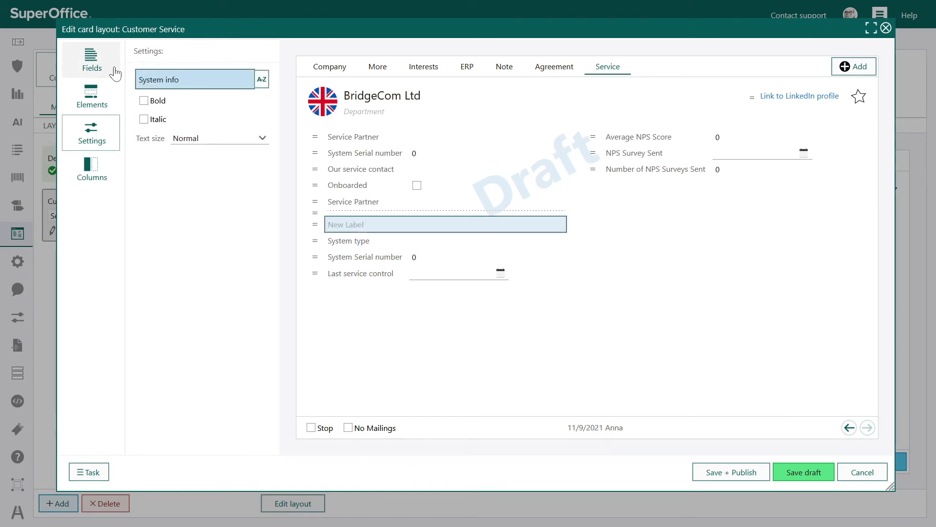
left_click(144, 101)
left_click(355, 334)
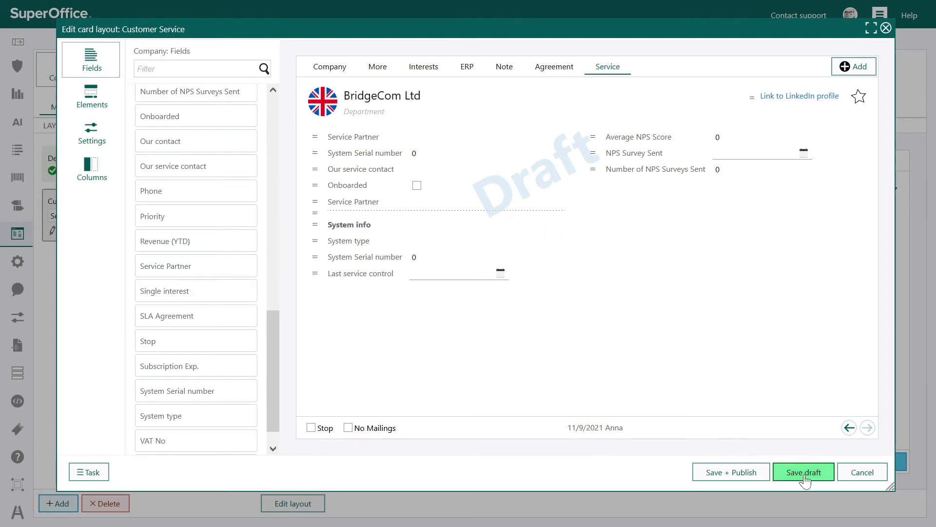
left_click(734, 472)
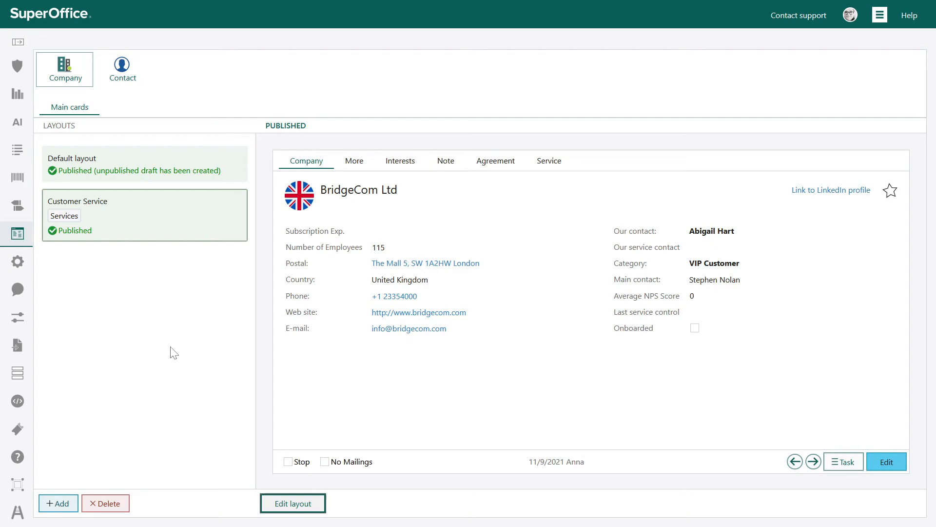
Step: Create a contact card layout named Customer Service, based on the Default layout and used by the Services user group
left_click(127, 81)
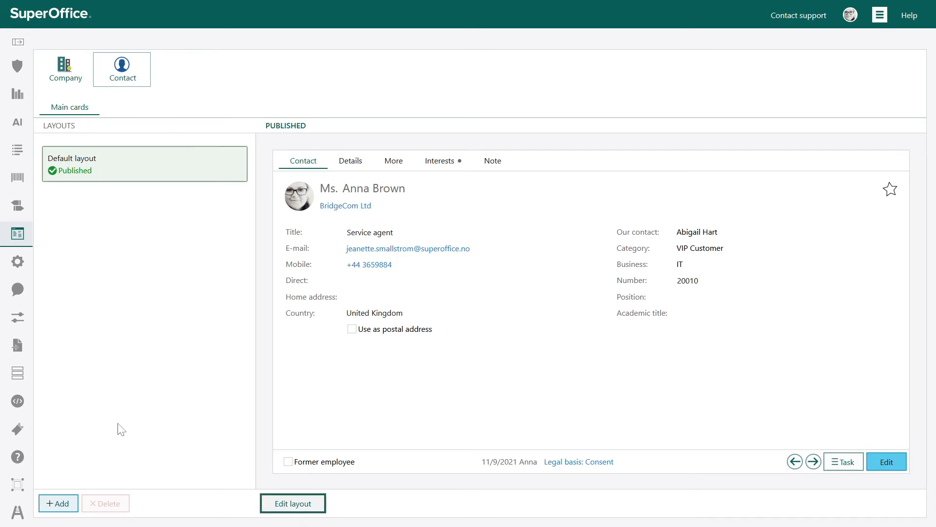
left_click(48, 506)
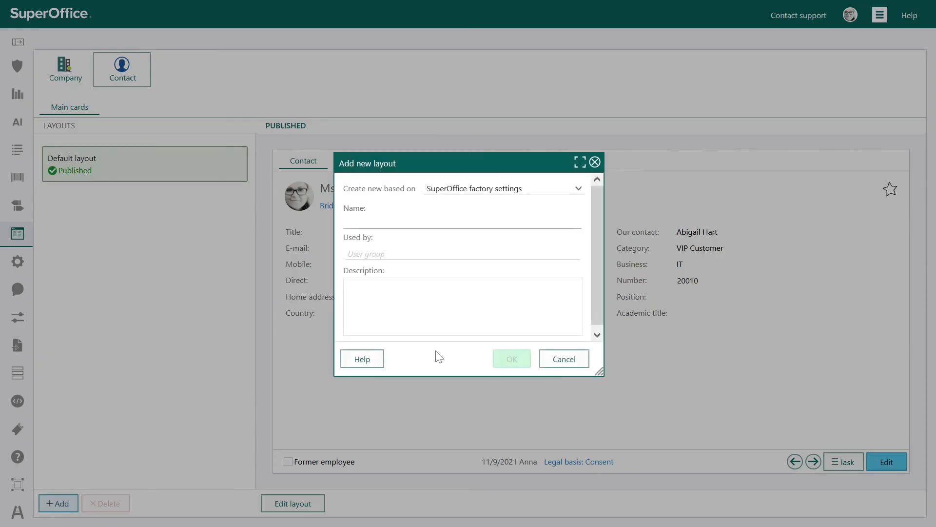
left_click(495, 190)
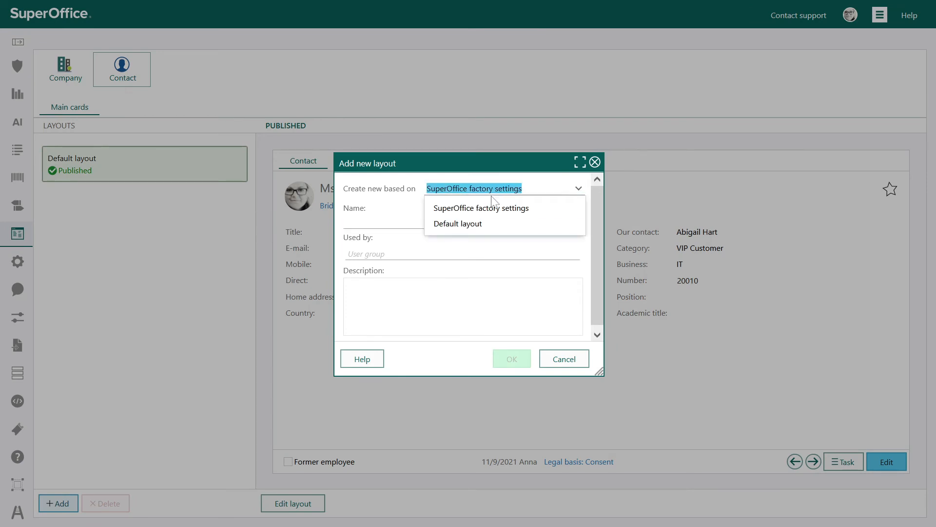
left_click(481, 224)
left_click(481, 224)
type("Customer Service")
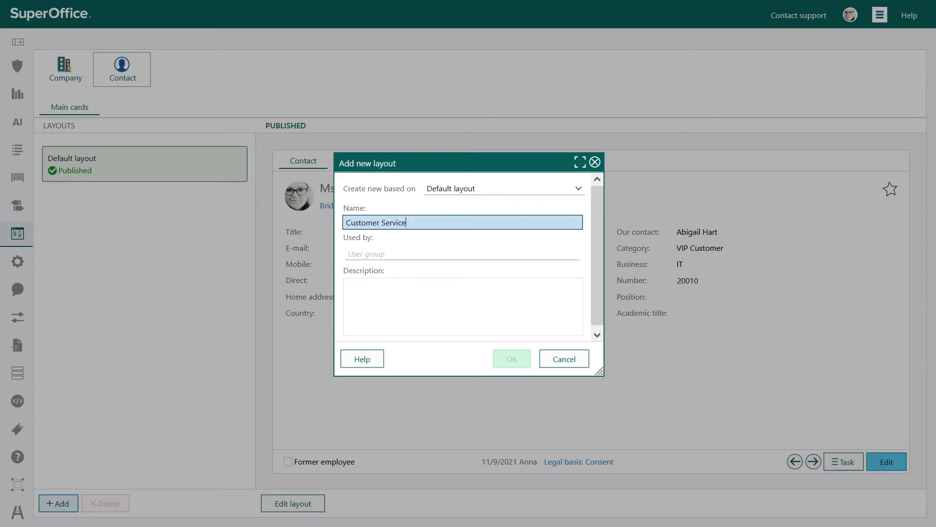
left_click(447, 253)
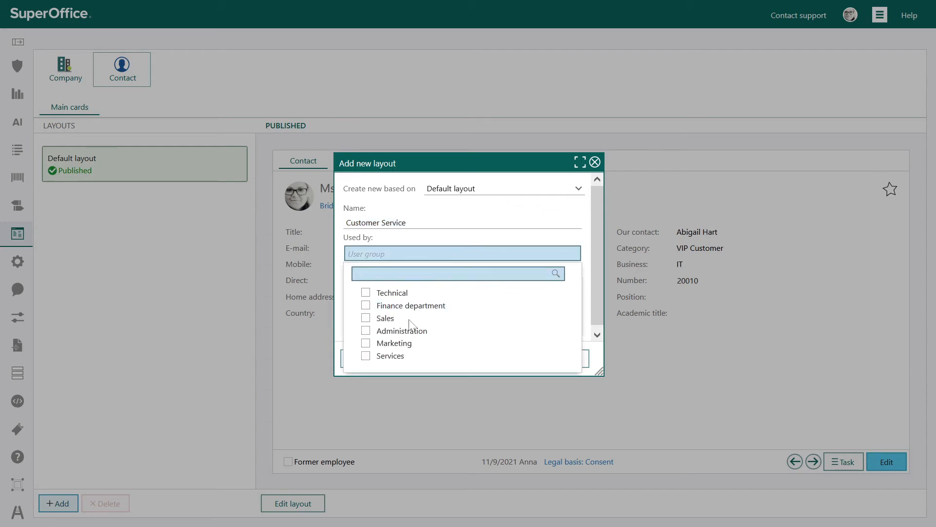
left_click(366, 355)
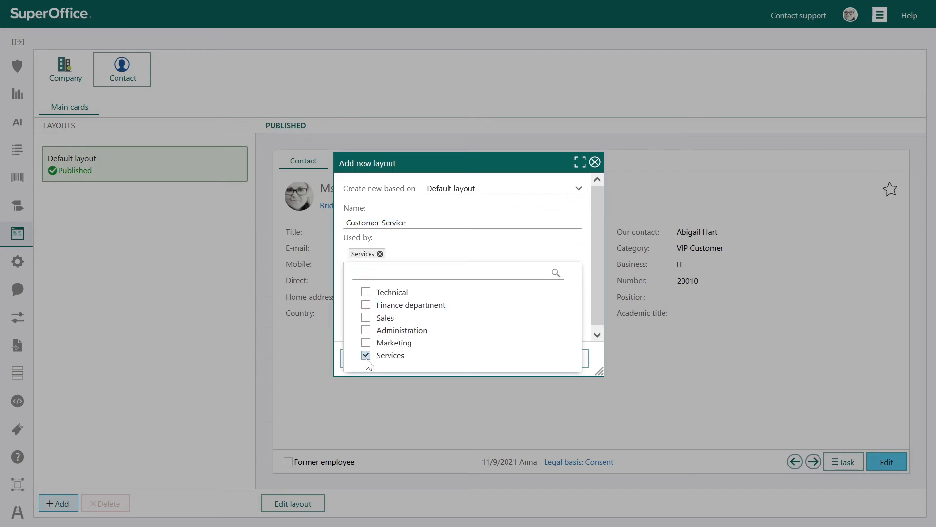
left_click(469, 236)
left_click(514, 366)
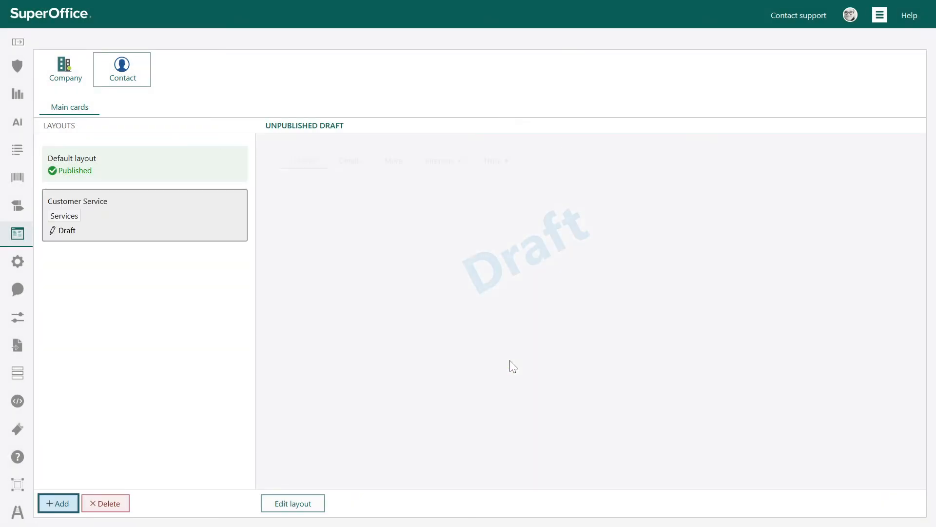
Step: Edit the contact card's Customer Service layout and add a button named "Create request" to the card's footer
left_click(296, 506)
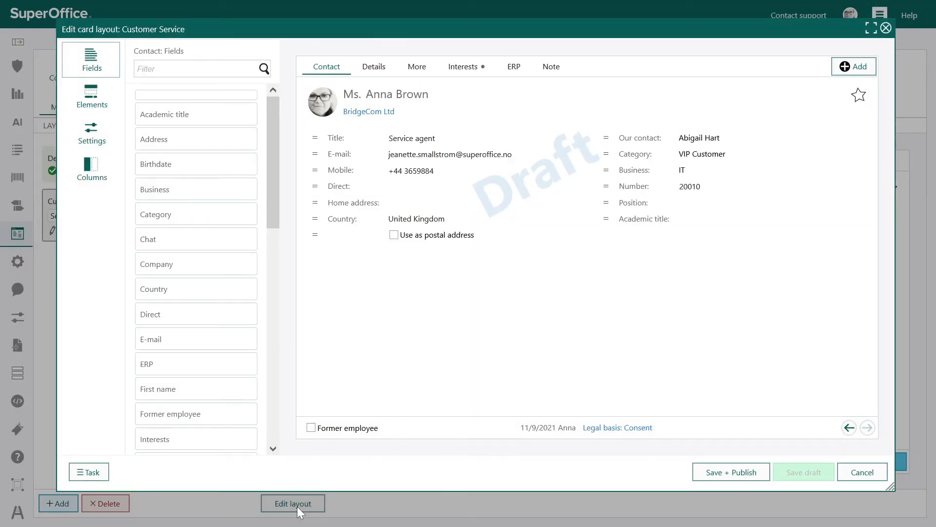
left_click(99, 104)
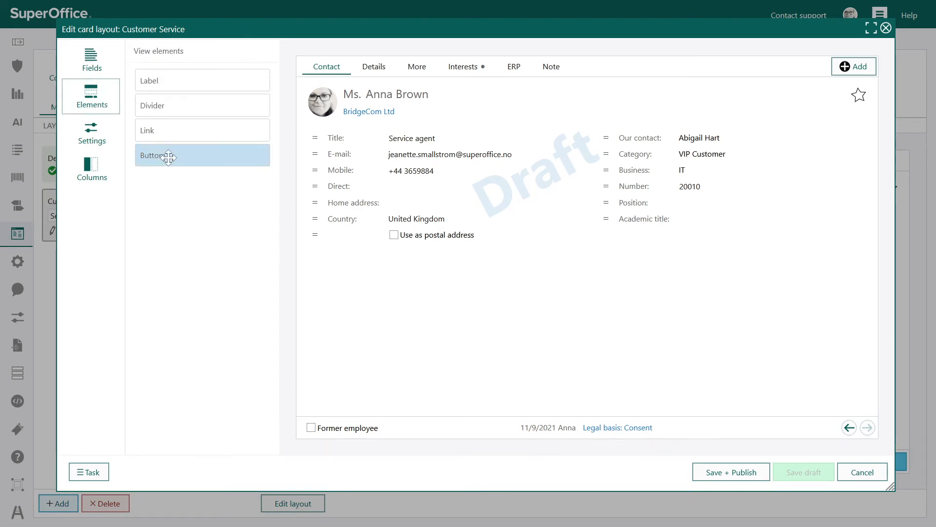
left_click_drag(168, 157, 796, 435)
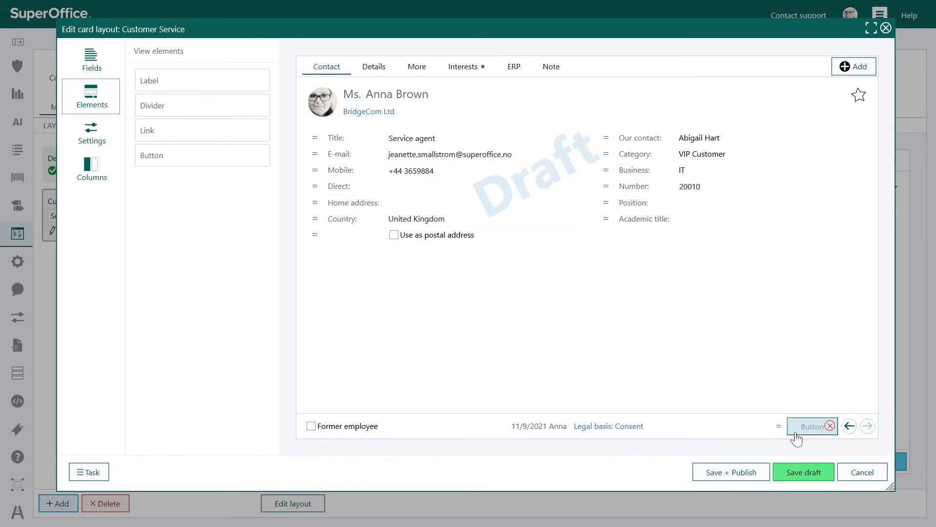
left_click(796, 435)
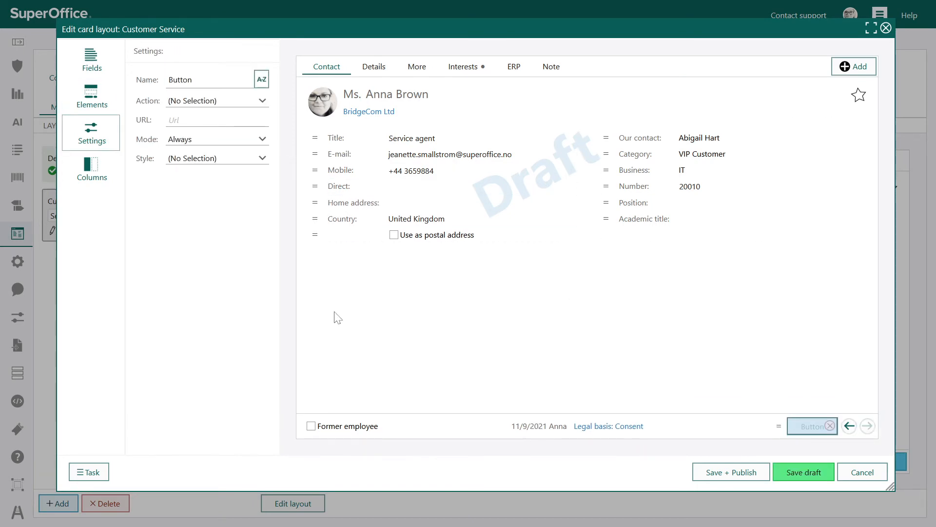
left_click(210, 80)
key("ctrl+a")
type("Cre")
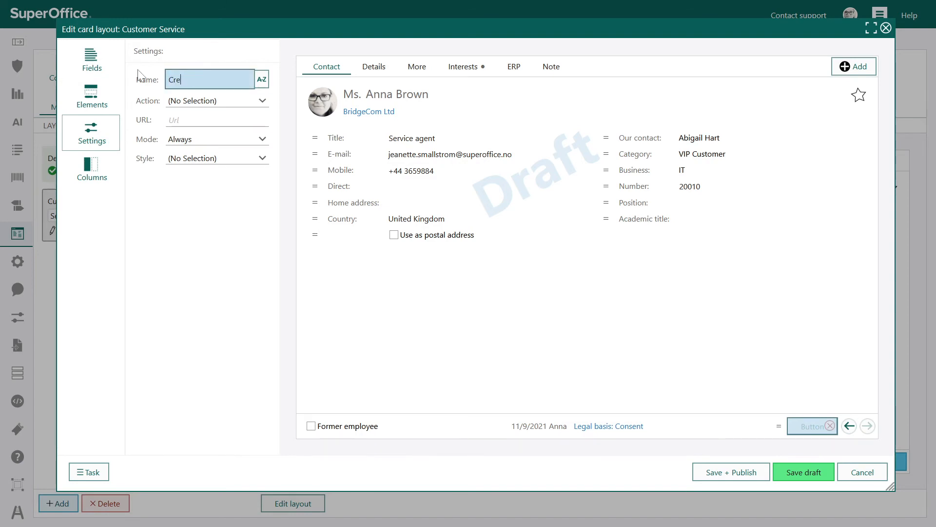
type("ate request")
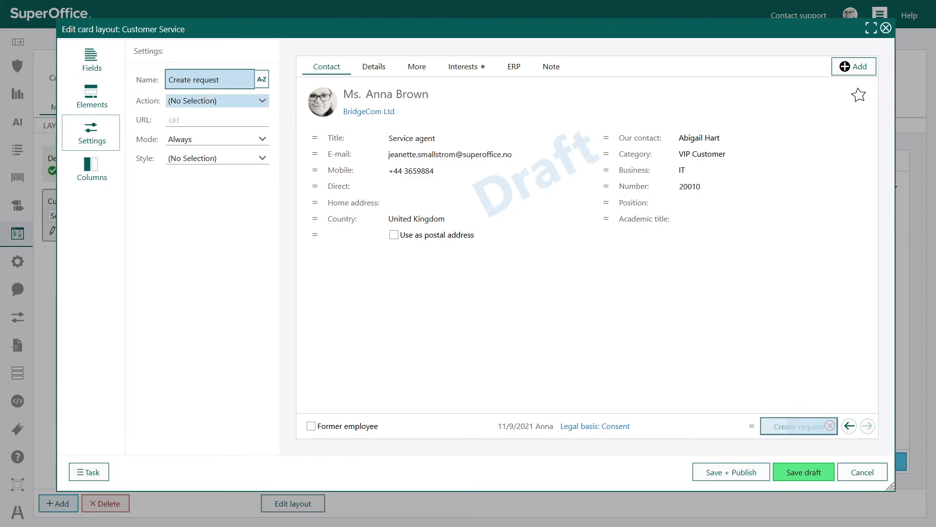
Step: Configure the Create request button with the Open website action, the copied URL ending in custId=<atid> and Normal style, and publish the layout
left_click(205, 101)
left_click(209, 136)
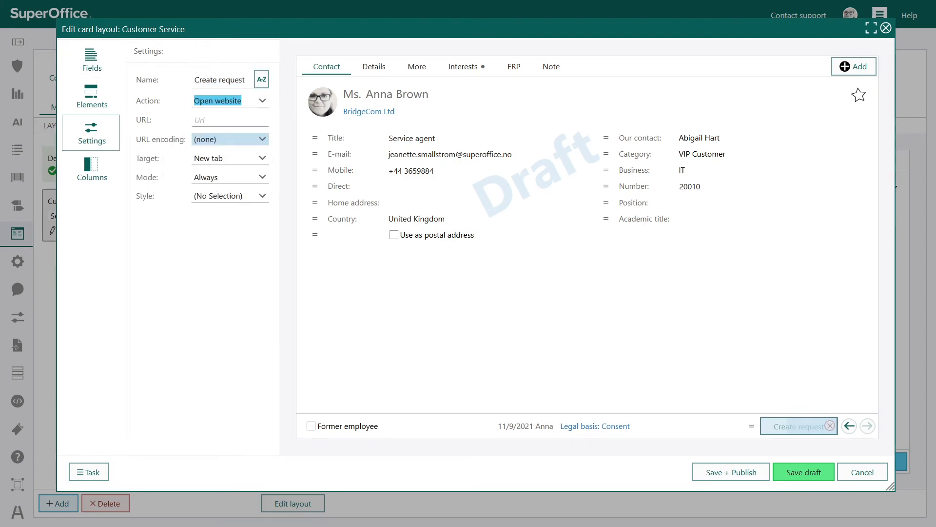
left_click(220, 120)
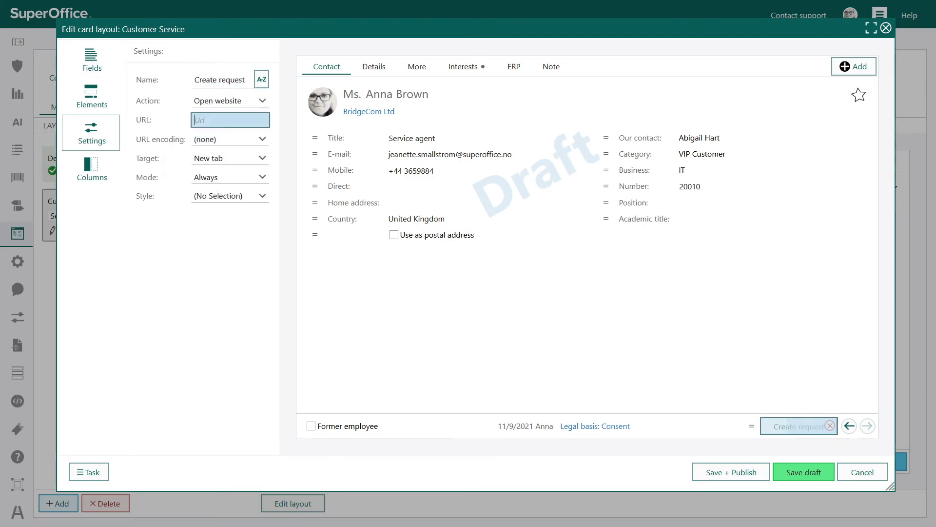
key("ctrl+v")
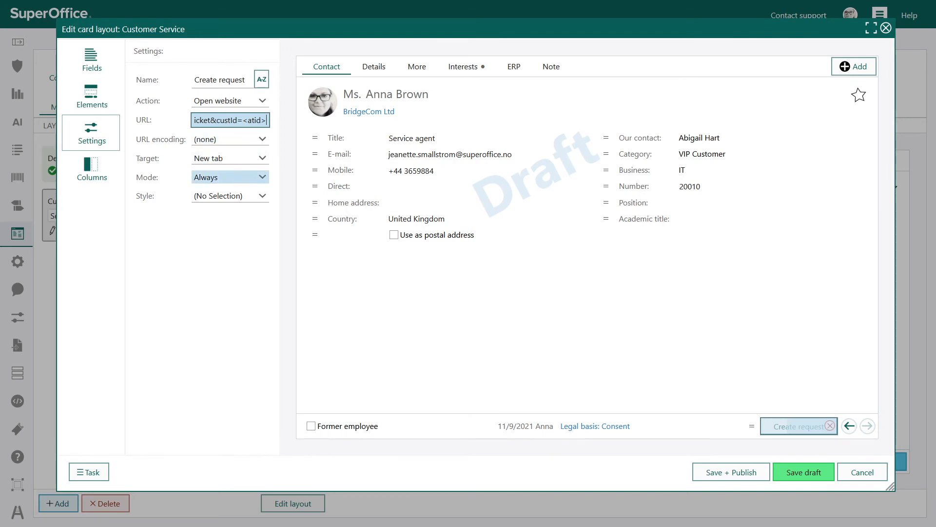
left_click(246, 196)
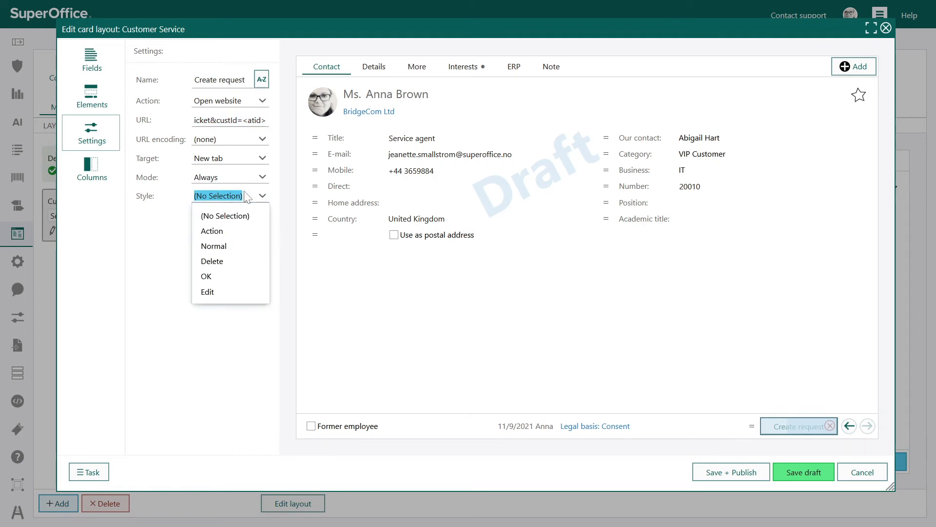
left_click(243, 247)
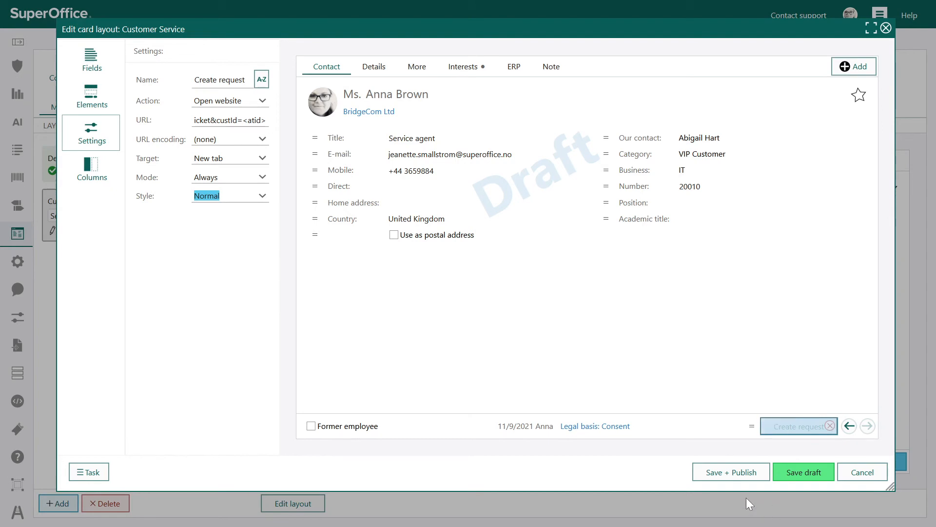
left_click(755, 472)
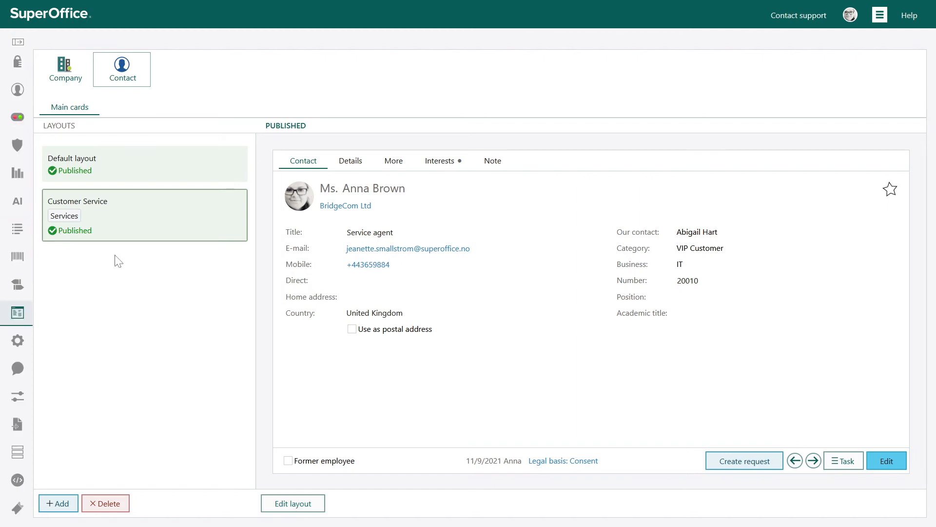
Step: Switch to SuperOffice CRM and open the Liberty Communications company card from the recent companies
left_click(880, 29)
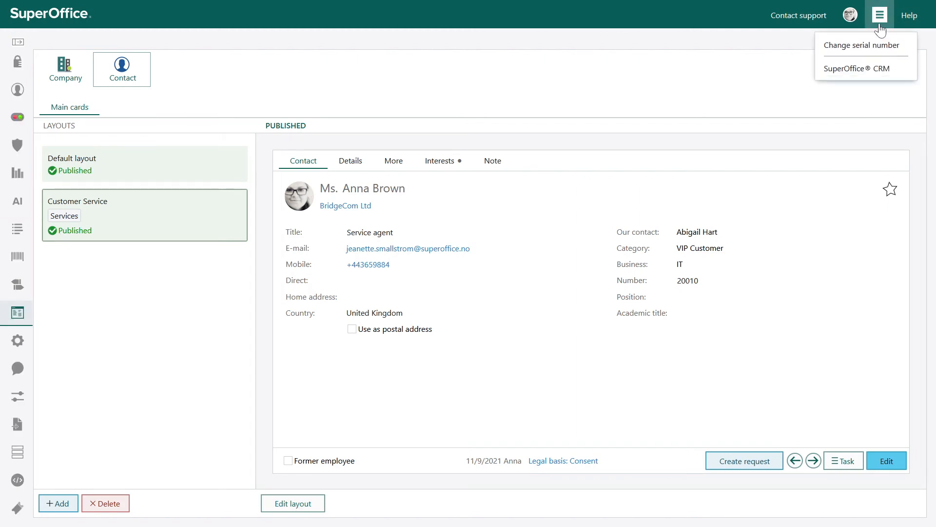
left_click(866, 71)
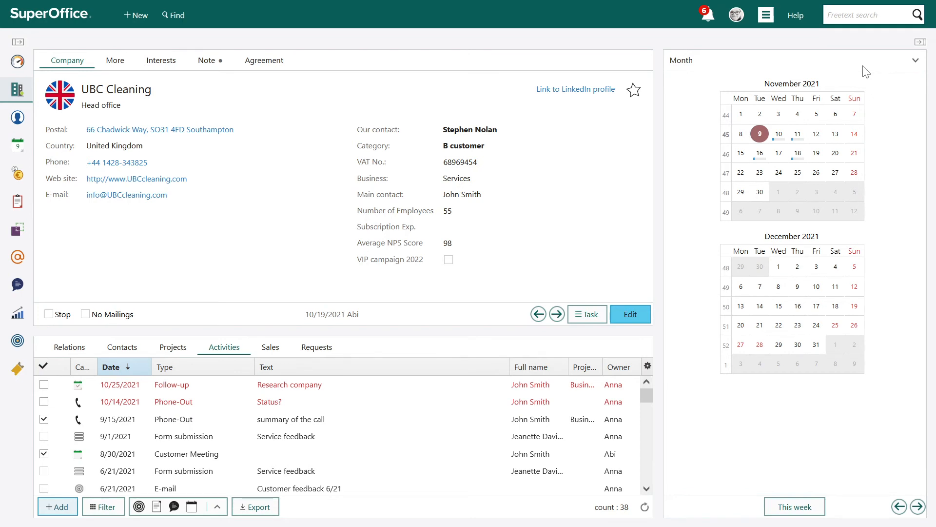
mouse_move(16, 96)
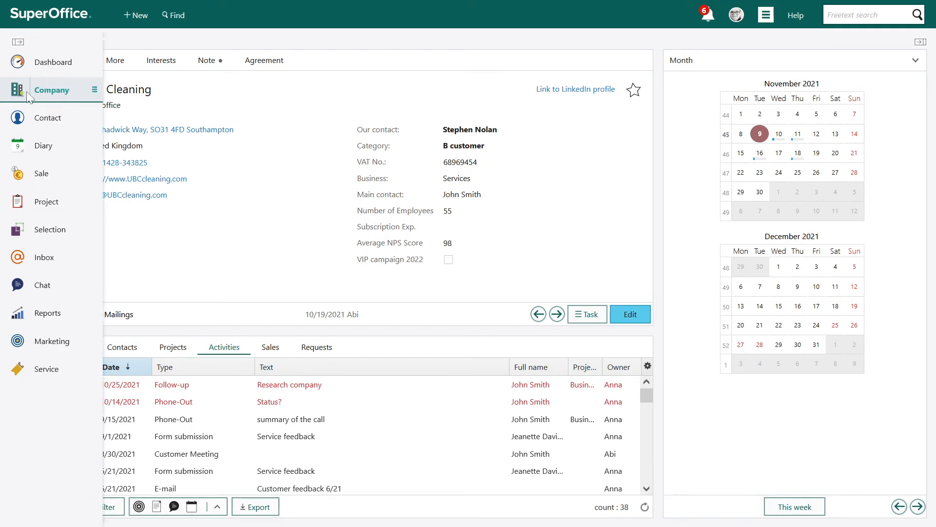
mouse_move(47, 94)
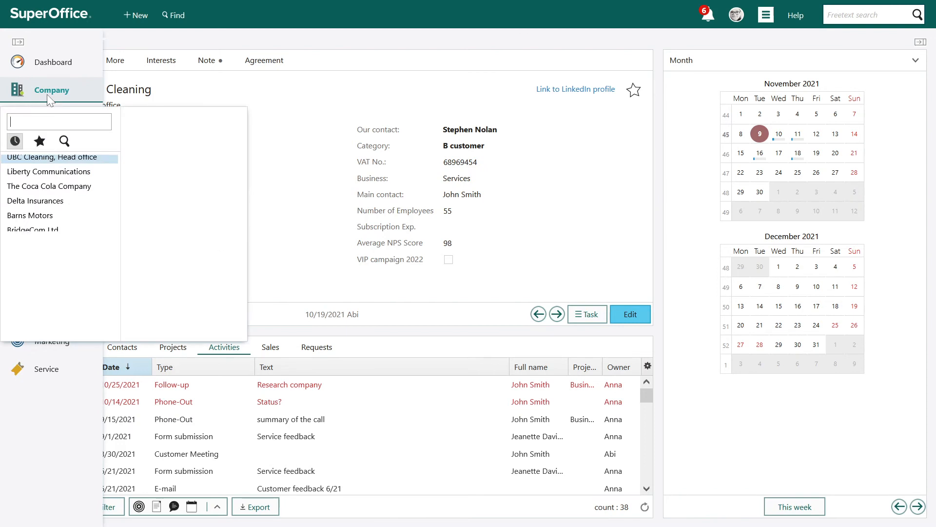
left_click(49, 177)
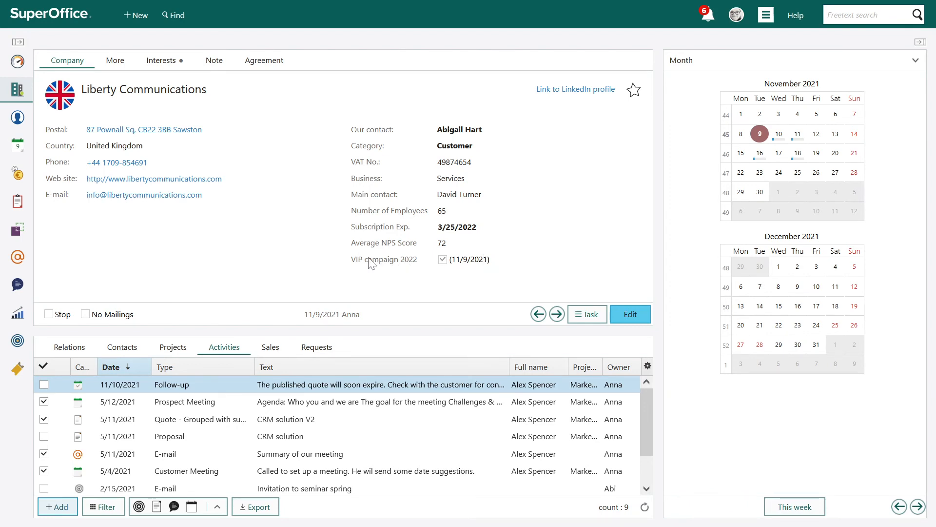
Step: Review the More and Agreement details on the Liberty Communications company card
left_click(116, 61)
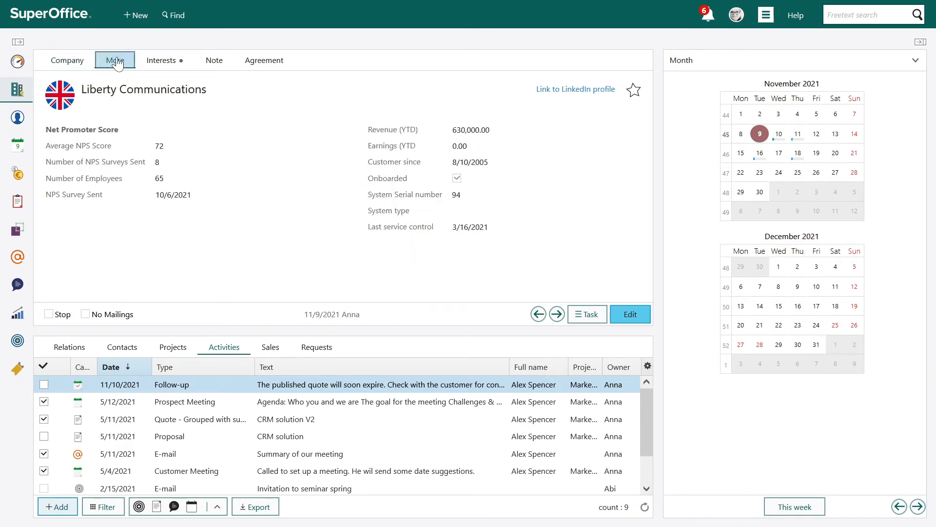
left_click(264, 61)
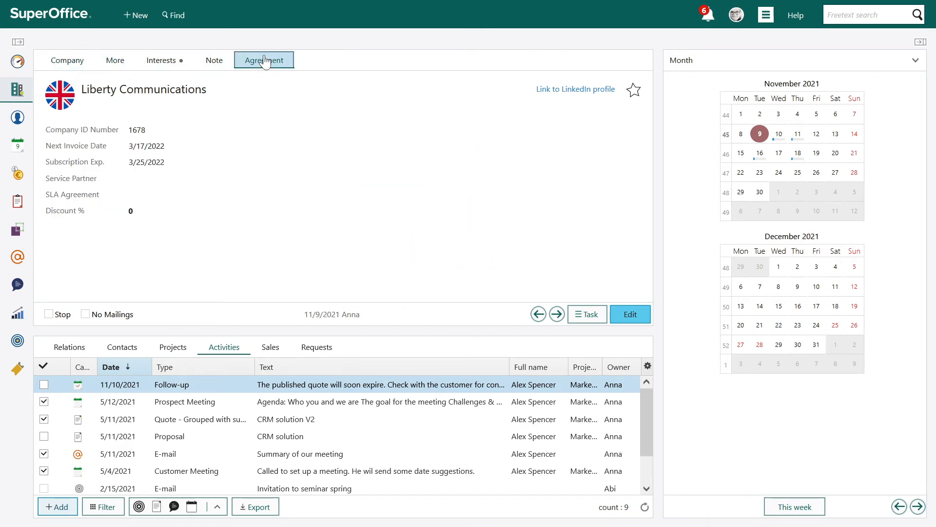
Step: Test the Link to LinkedIn profile on the Liberty Communications company card's main details, and return to SuperOffice CRM
left_click(68, 61)
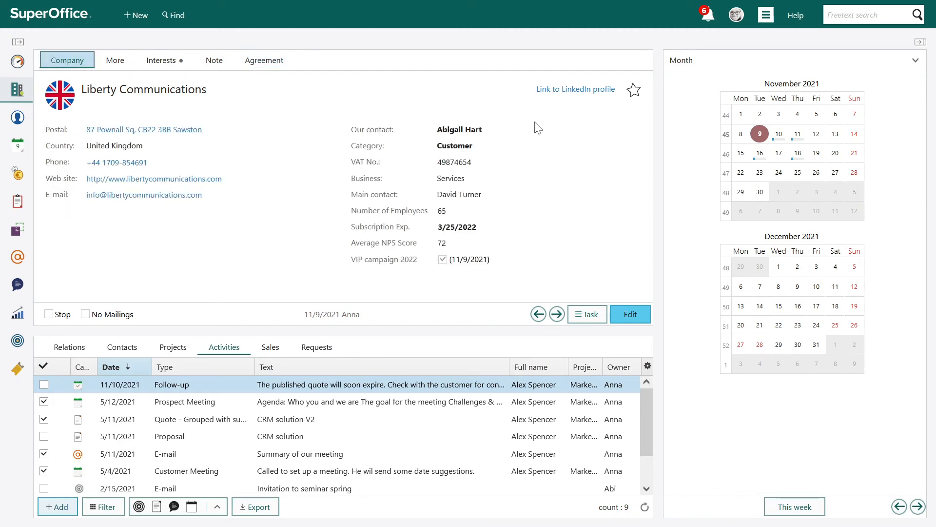
left_click(576, 93)
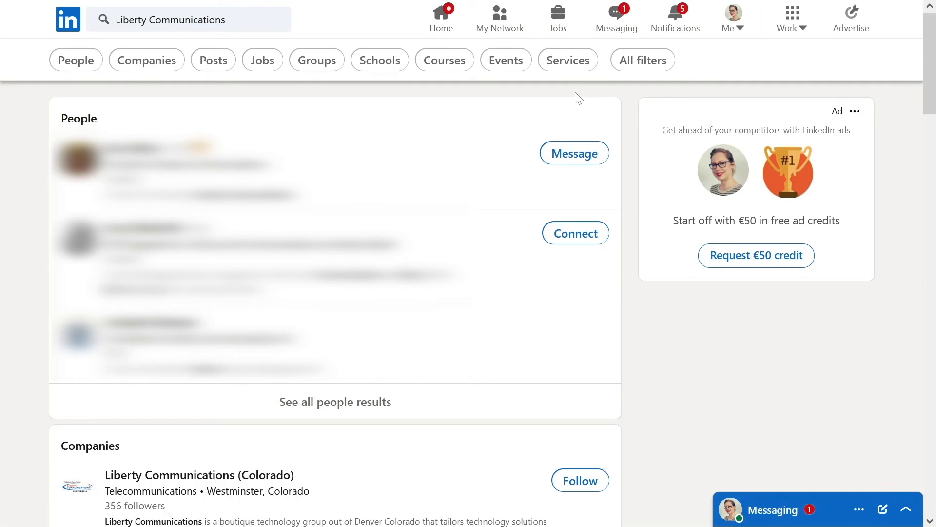
mouse_move(351, 5)
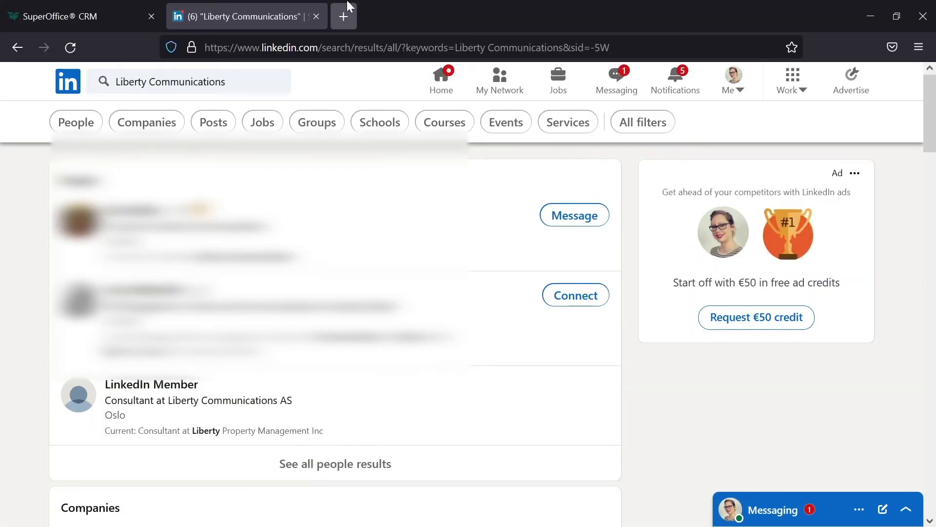
left_click(75, 9)
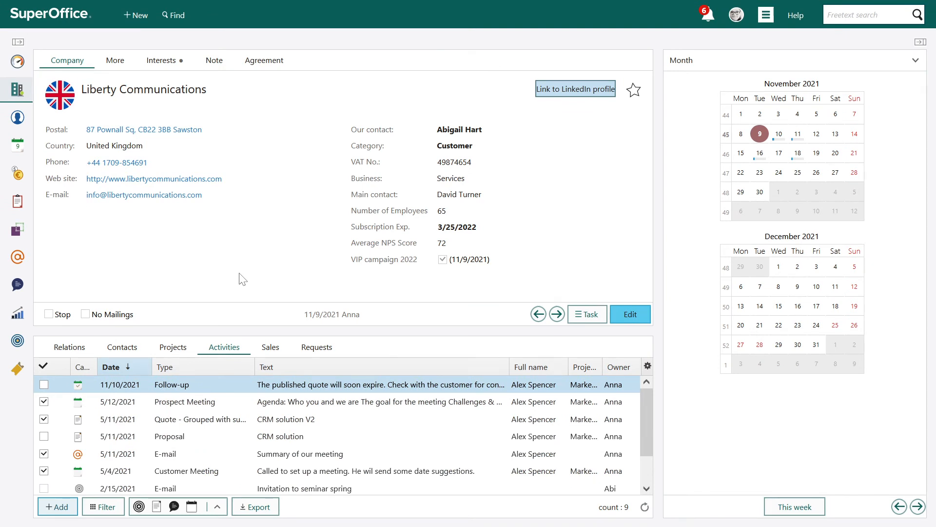
Step: Switch to Settings and maintenance, change the logged-in associate's primary group to Services, and save the user
left_click(767, 15)
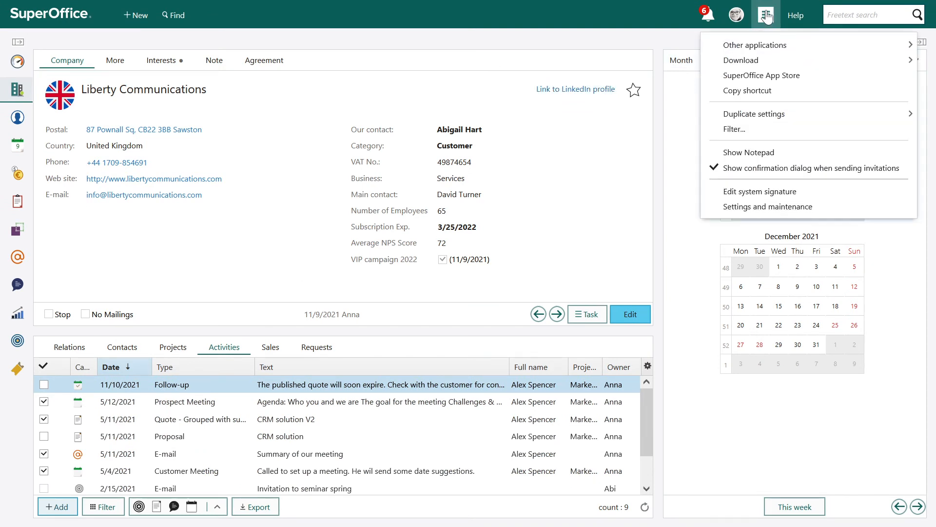
left_click(744, 206)
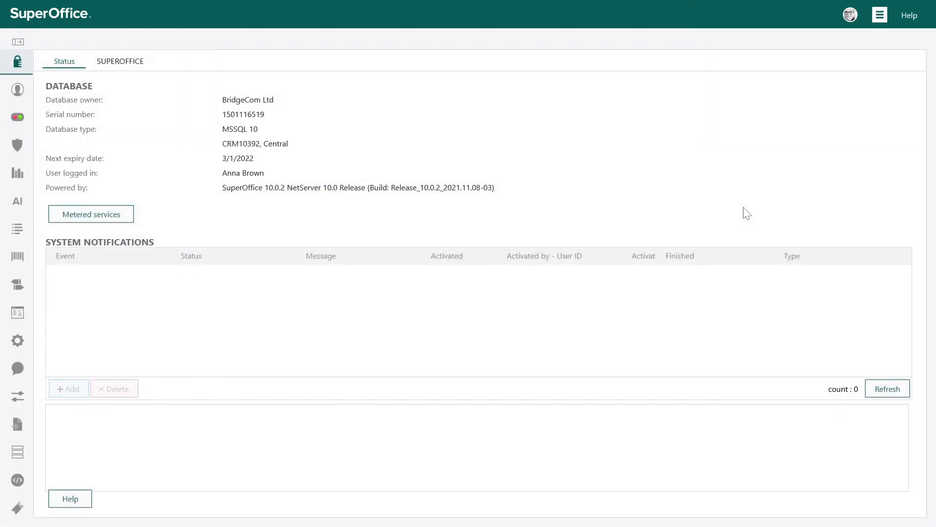
left_click(21, 93)
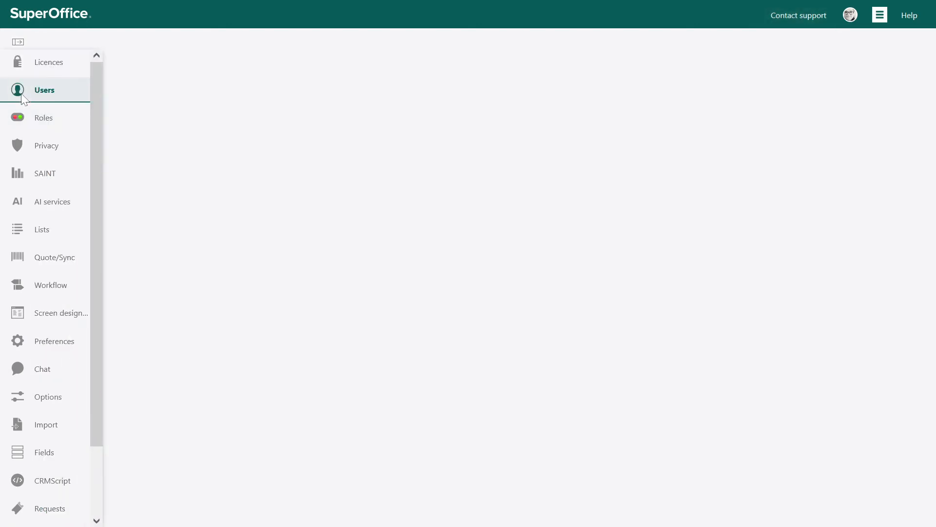
left_click(379, 168)
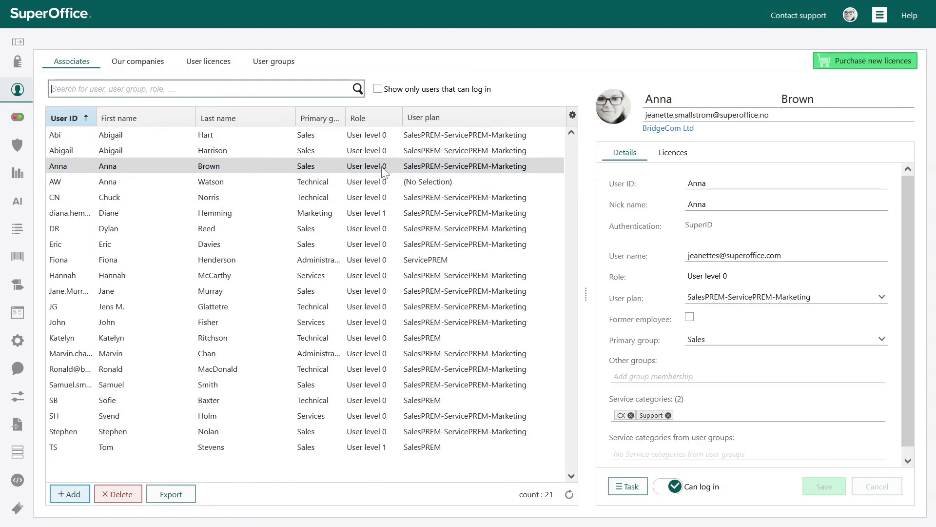
left_click(717, 340)
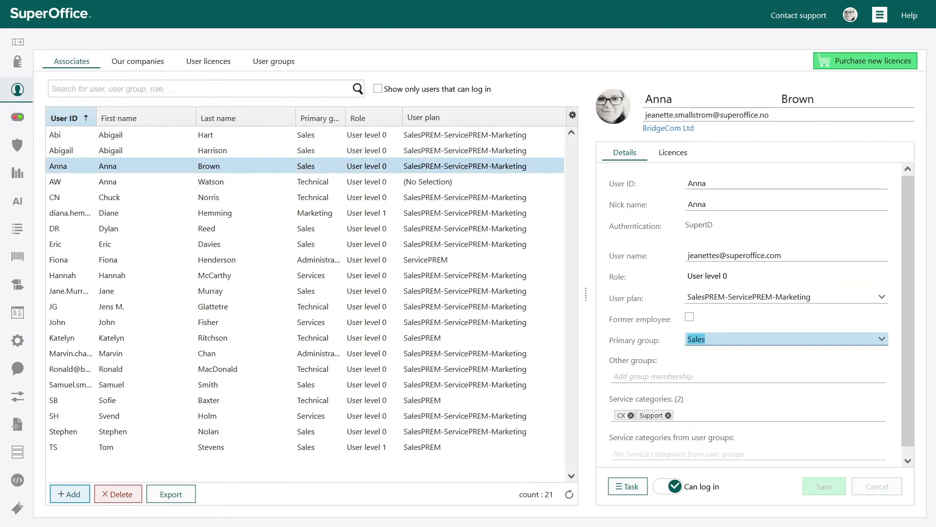
left_click(721, 341)
left_click(728, 434)
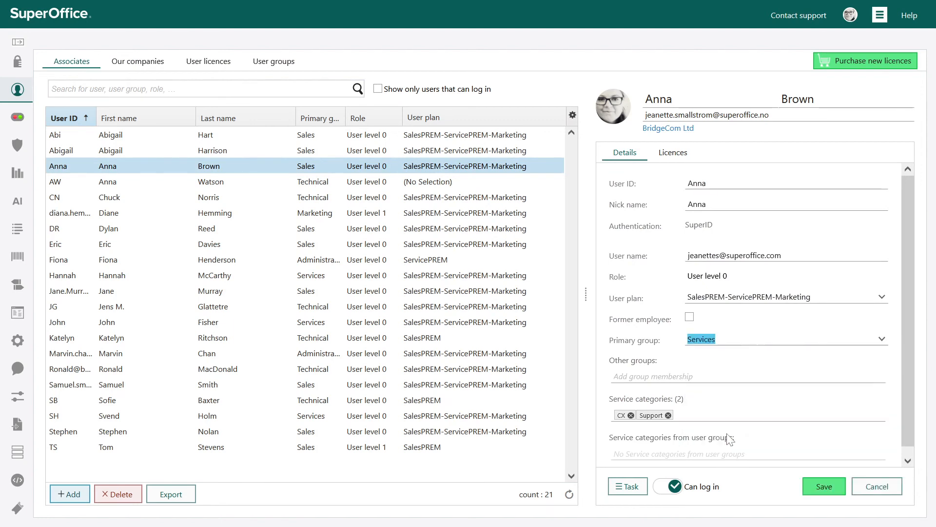
left_click(834, 489)
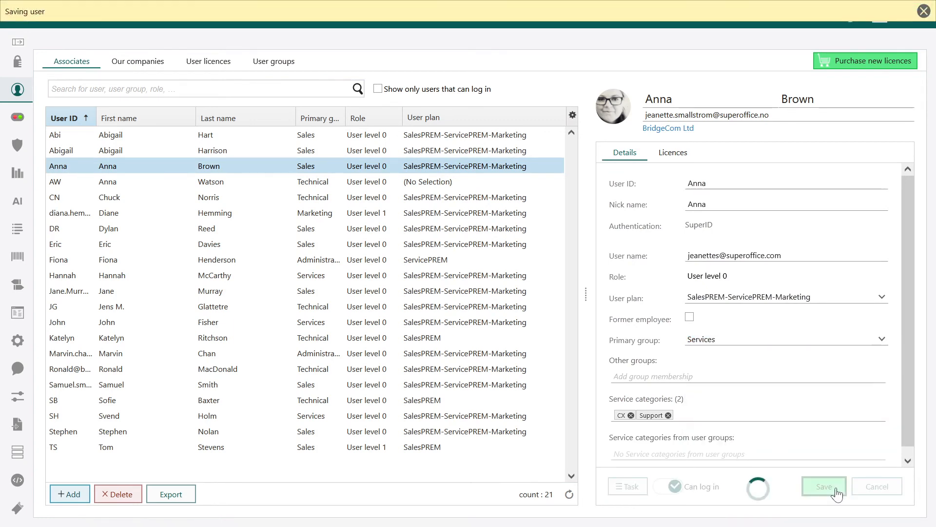
Step: Switch back to SuperOffice CRM and review the Service details on the Liberty Communications company card
left_click(880, 15)
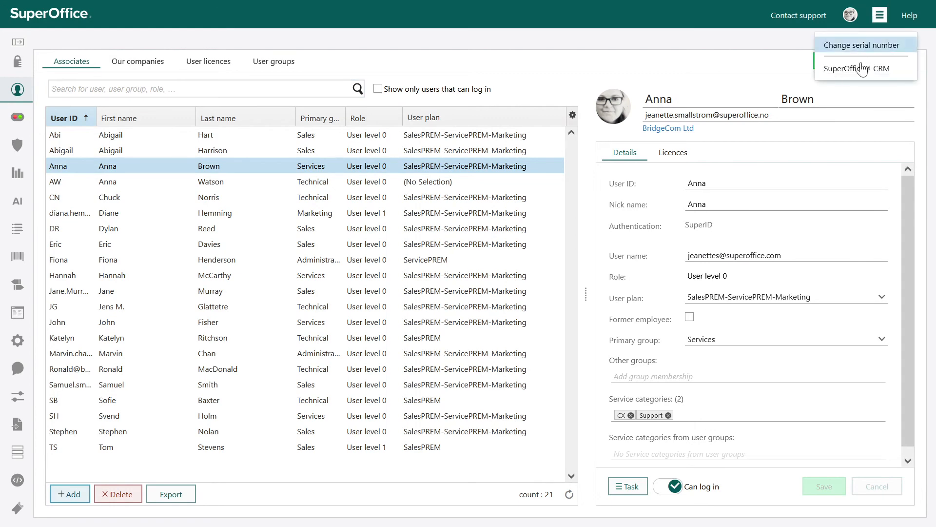
left_click(857, 68)
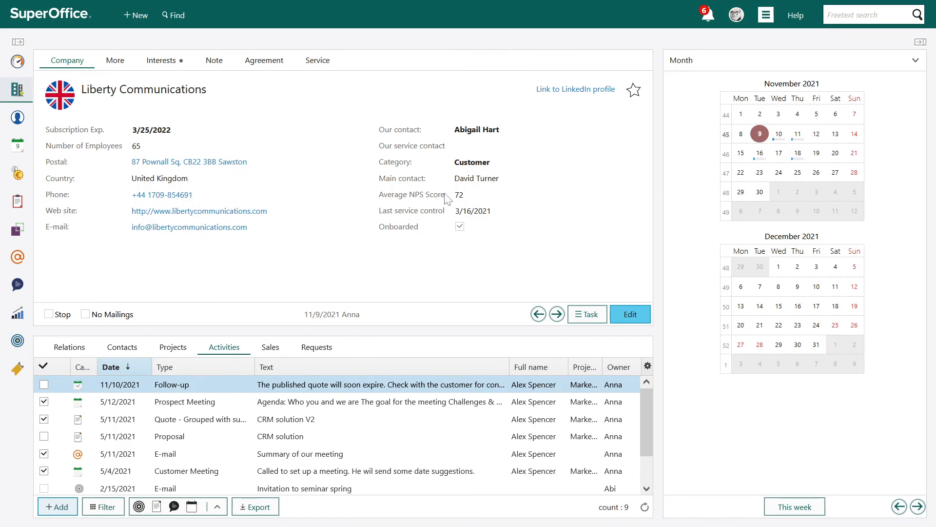
left_click(325, 65)
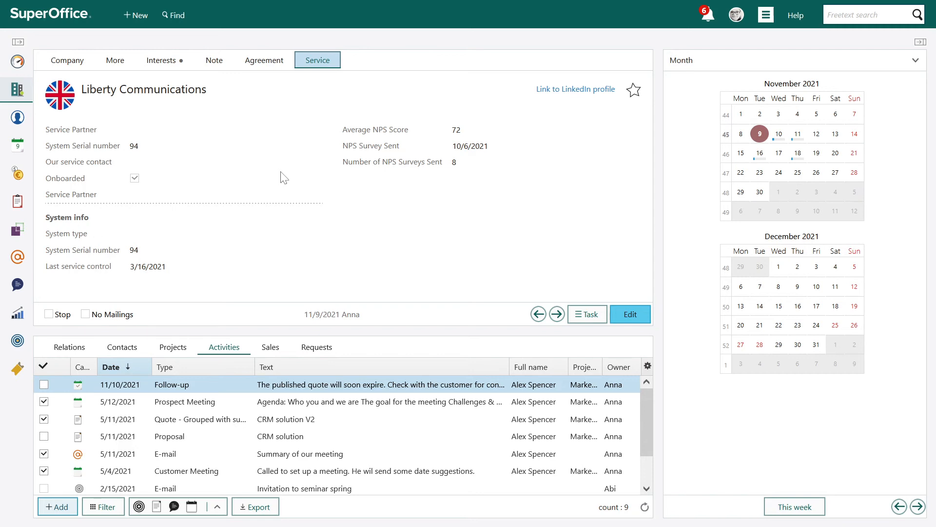
Step: Open the CEO's contact card from the Liberty Communications contacts and test its Create request button
left_click(133, 350)
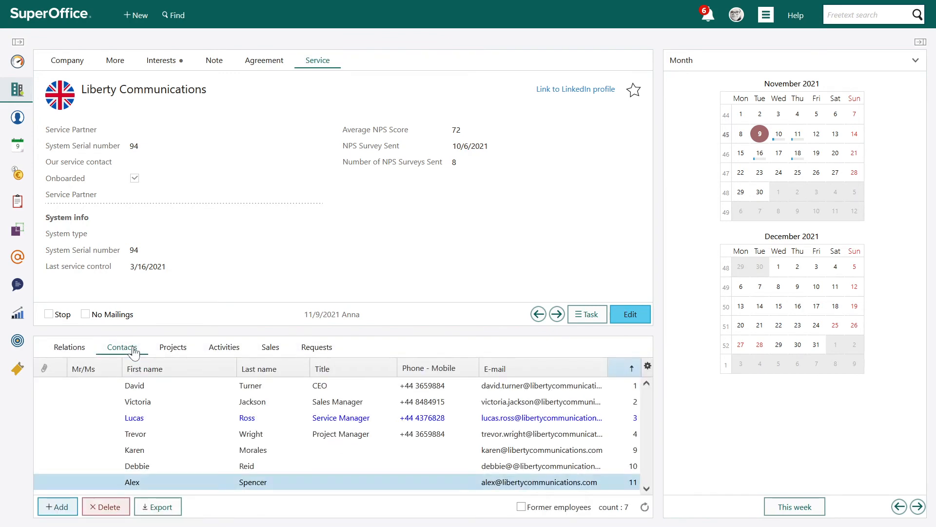
left_click(151, 382)
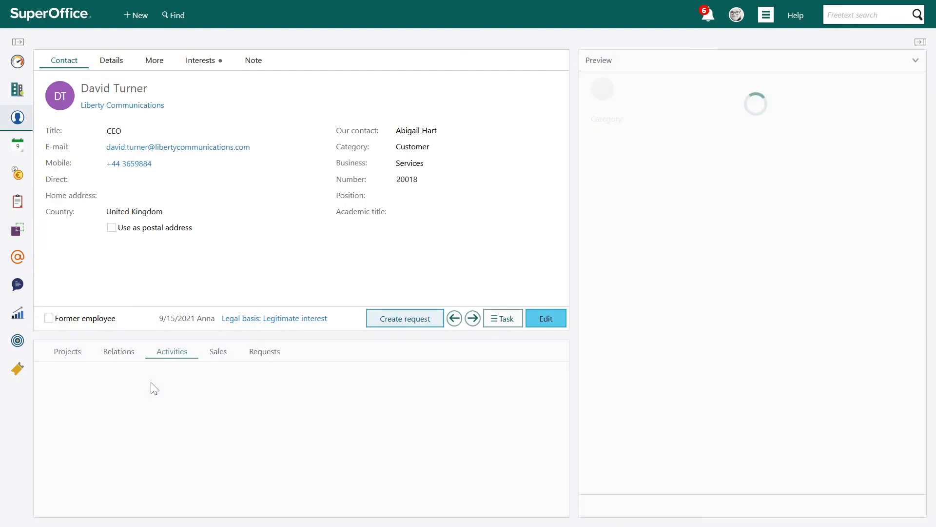
mouse_move(143, 385)
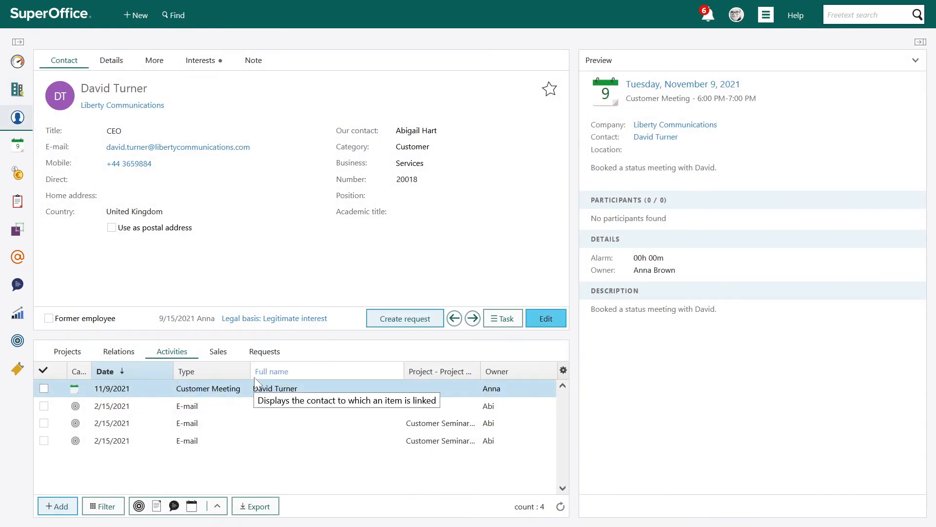
left_click(401, 323)
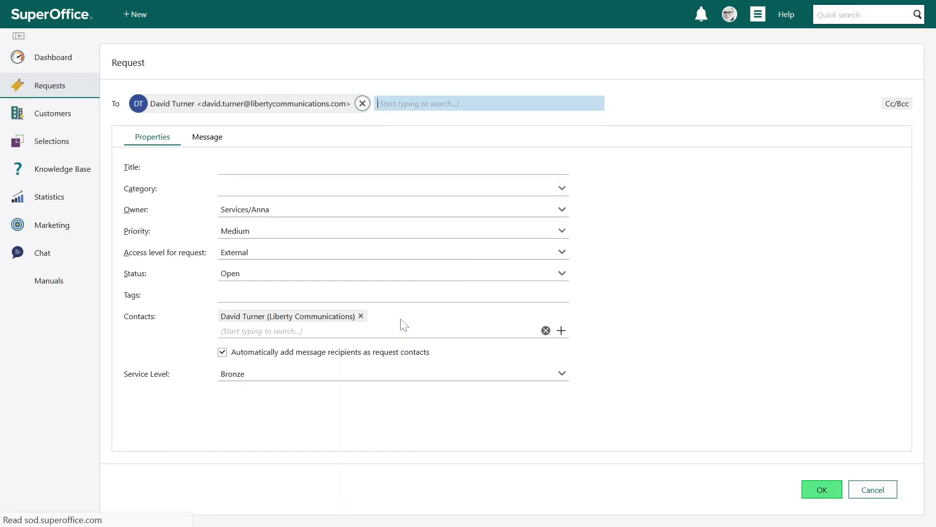